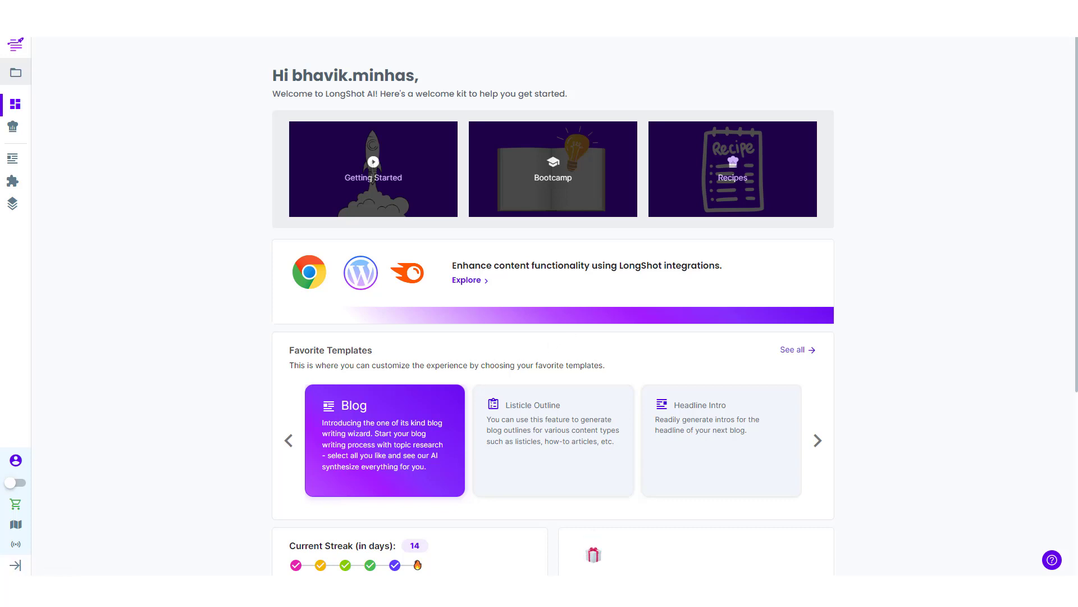
Open the Templates library from the sidebar and browse the writing template cards
click(16, 565)
click(51, 191)
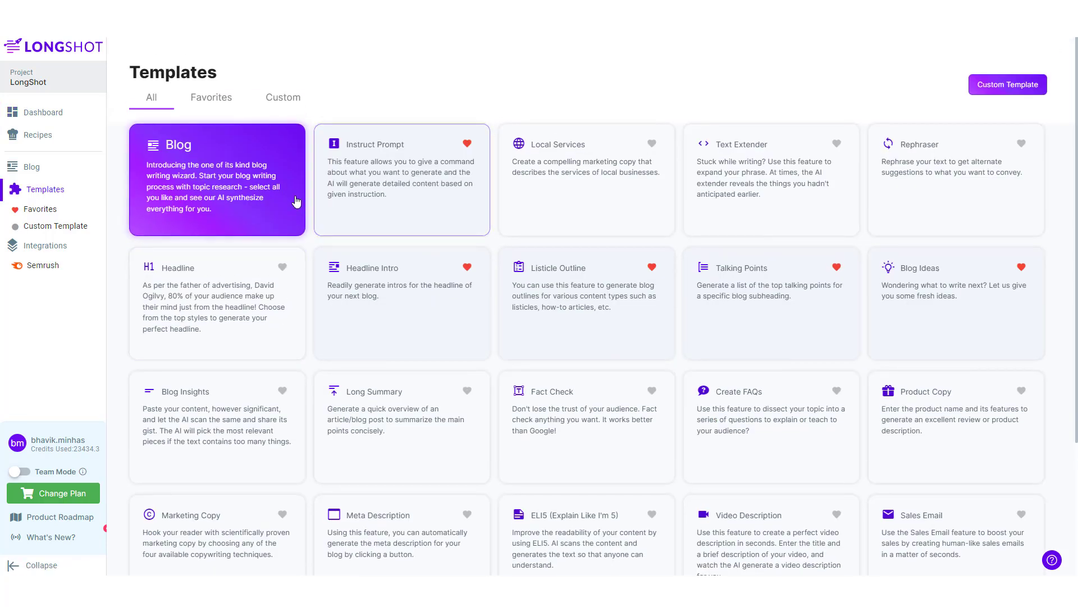
scroll(647, 306, down, 2)
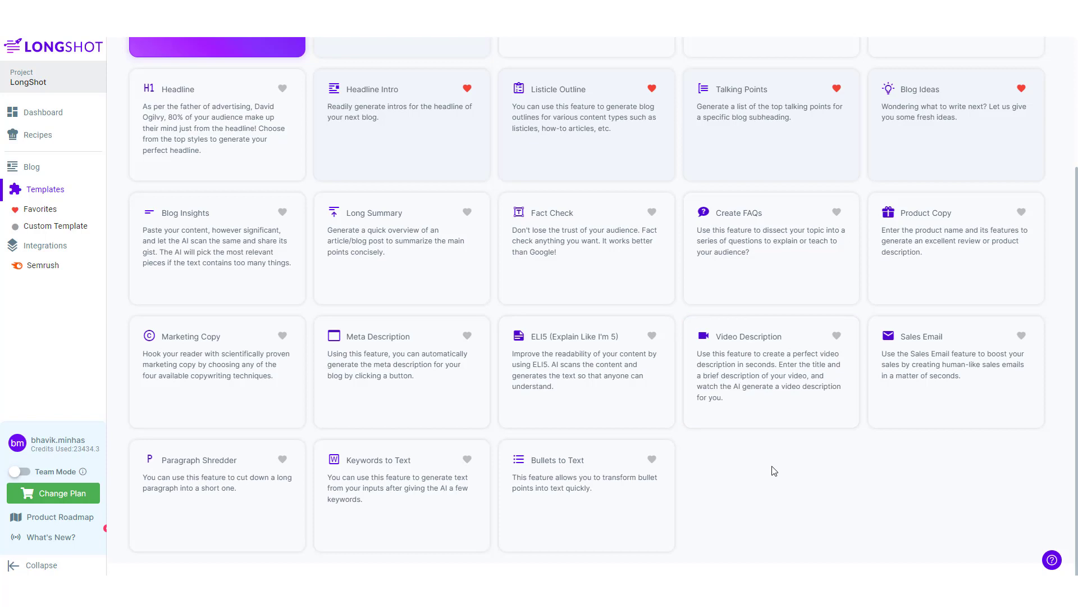
scroll(774, 471, up, 3)
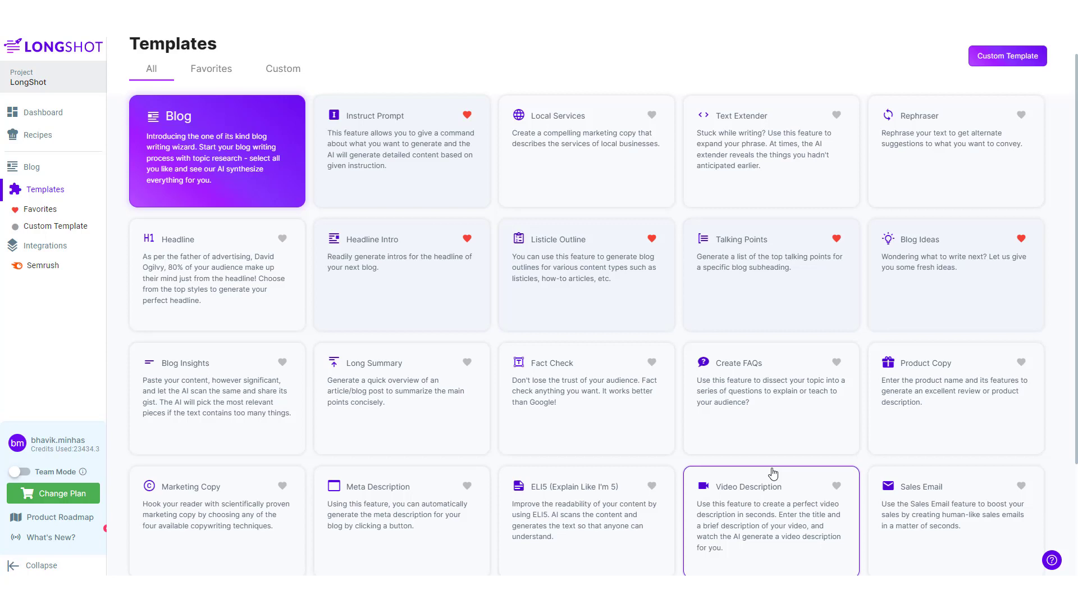
scroll(483, 337, up, 1)
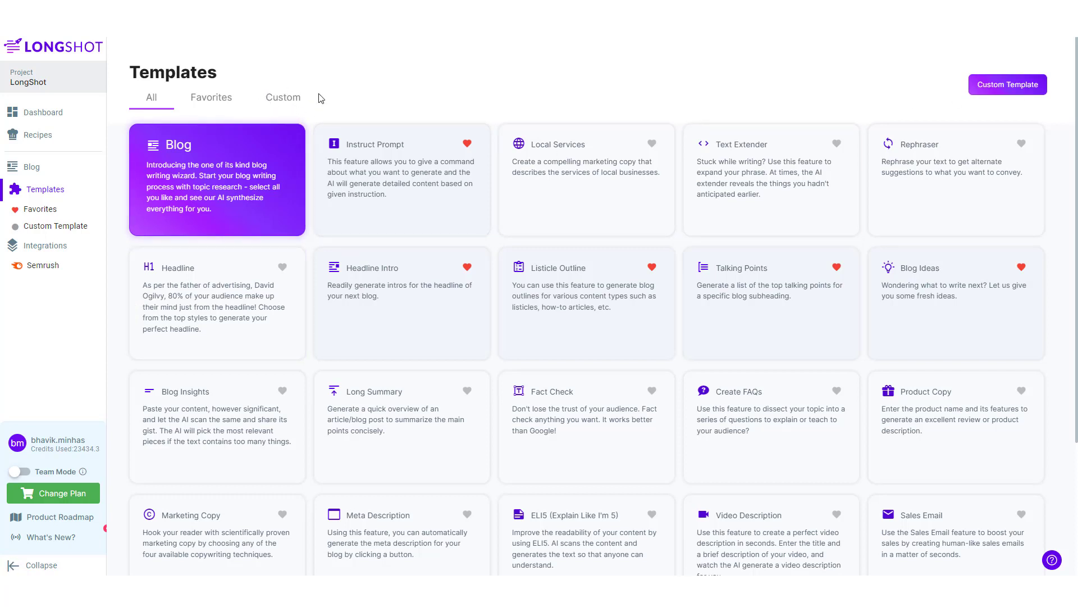
Start a Custom Template named Custom Blog Conclusion, described as 'Write a Blog Conclusion using the Headline and Selected Outlines'
click(1009, 85)
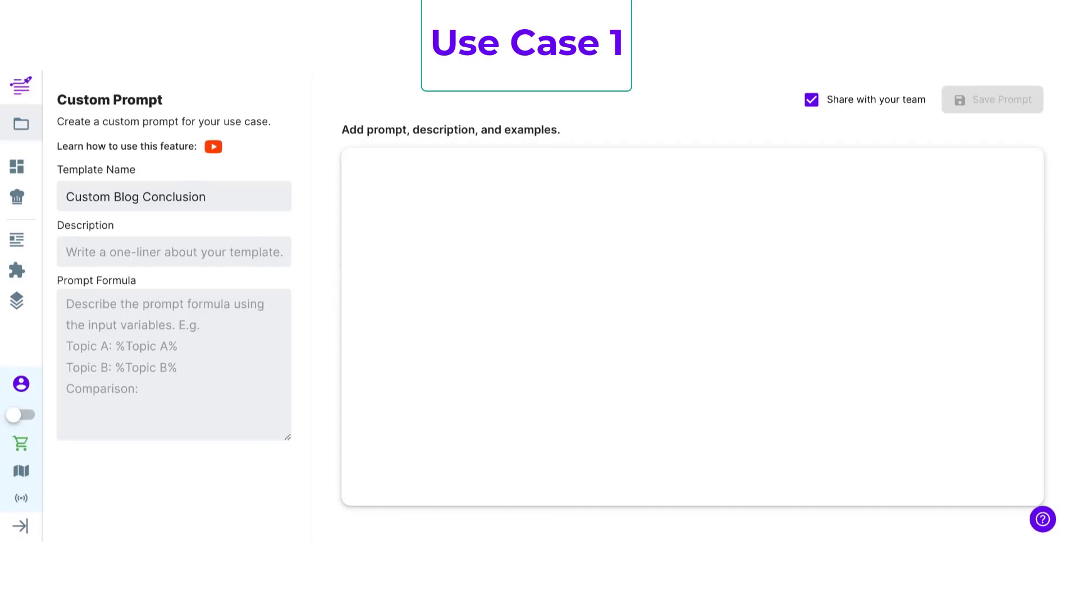
text(Write a Bl)
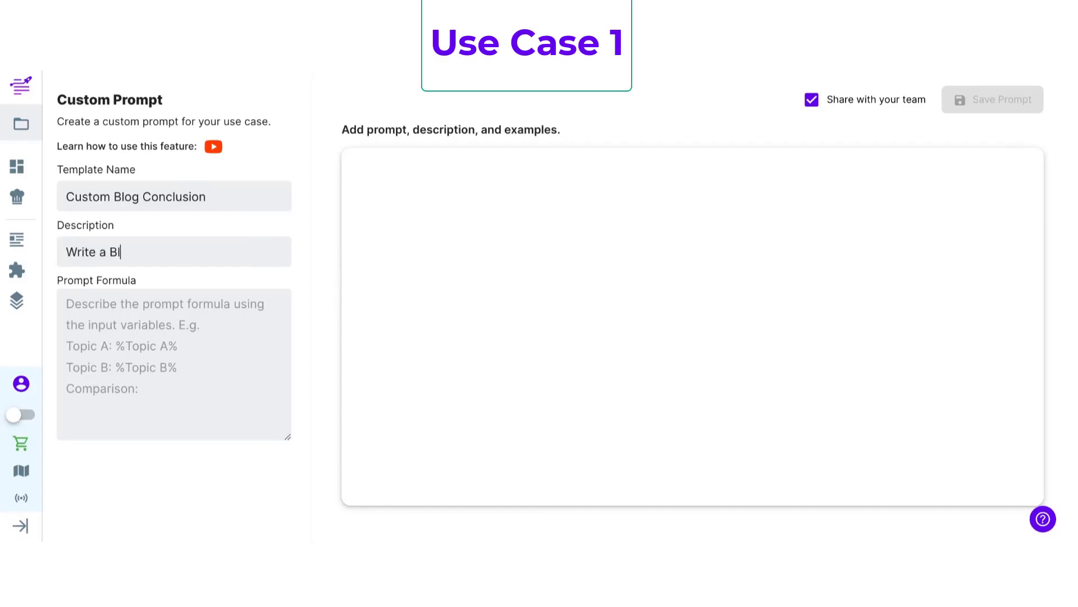
text(og Conclu)
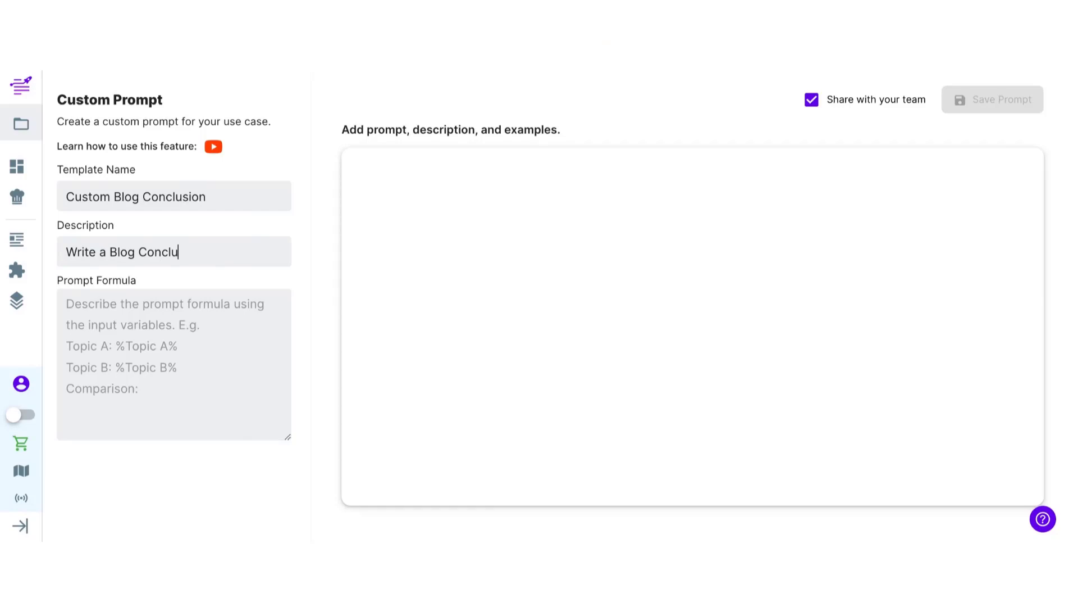
text(sion using the Headline)
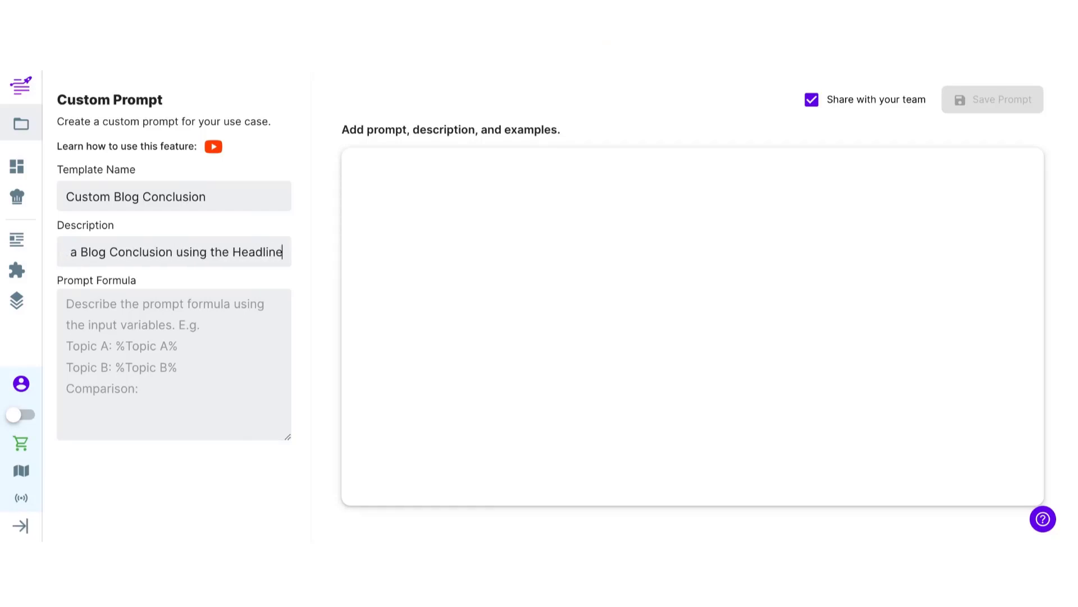
text( and Select)
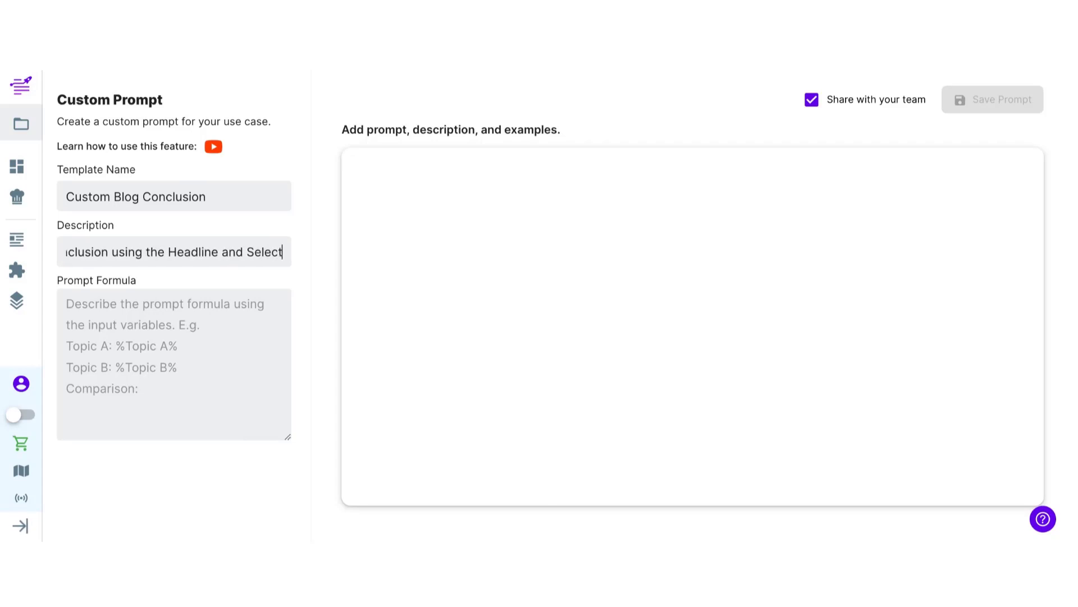
text(ed Outl)
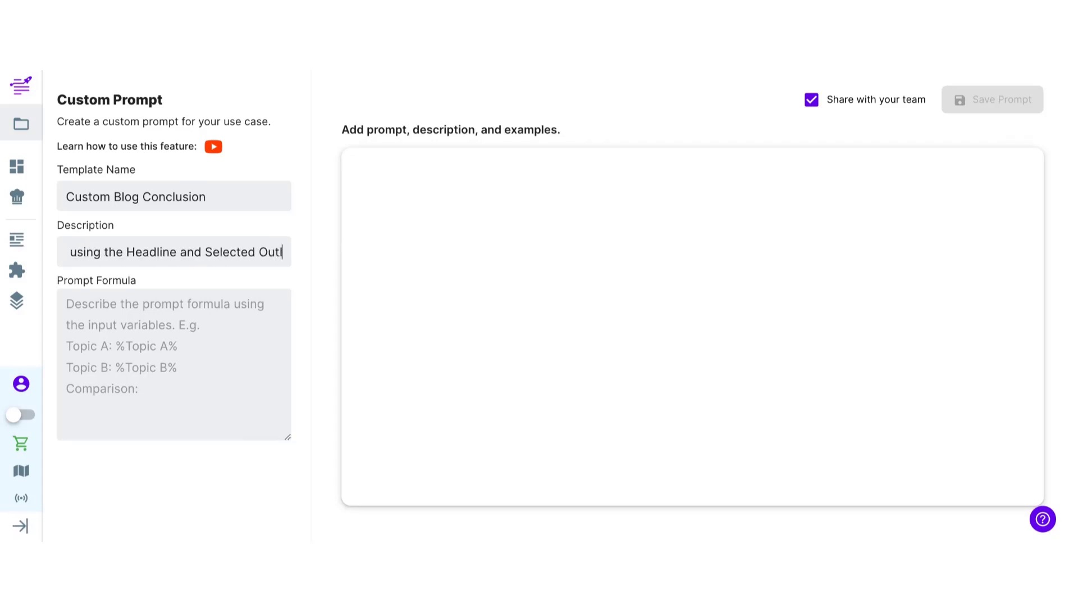
text(ines)
Enter the prompt 'Write a Blog Conclusion using the Headline and Selected Outlines'
click(515, 144)
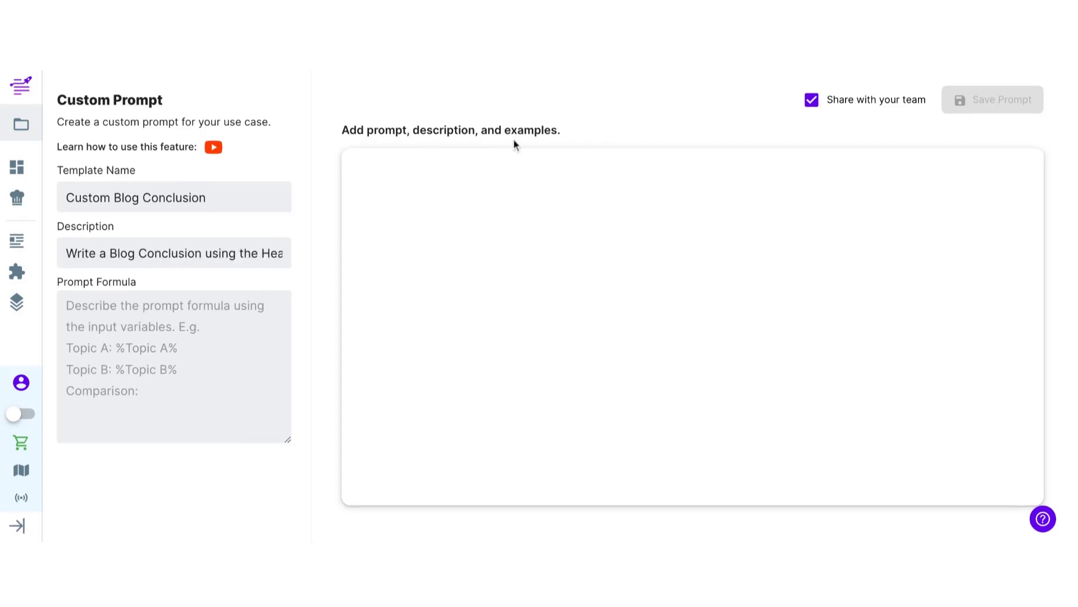
click(434, 193)
text(Write a Blog Con)
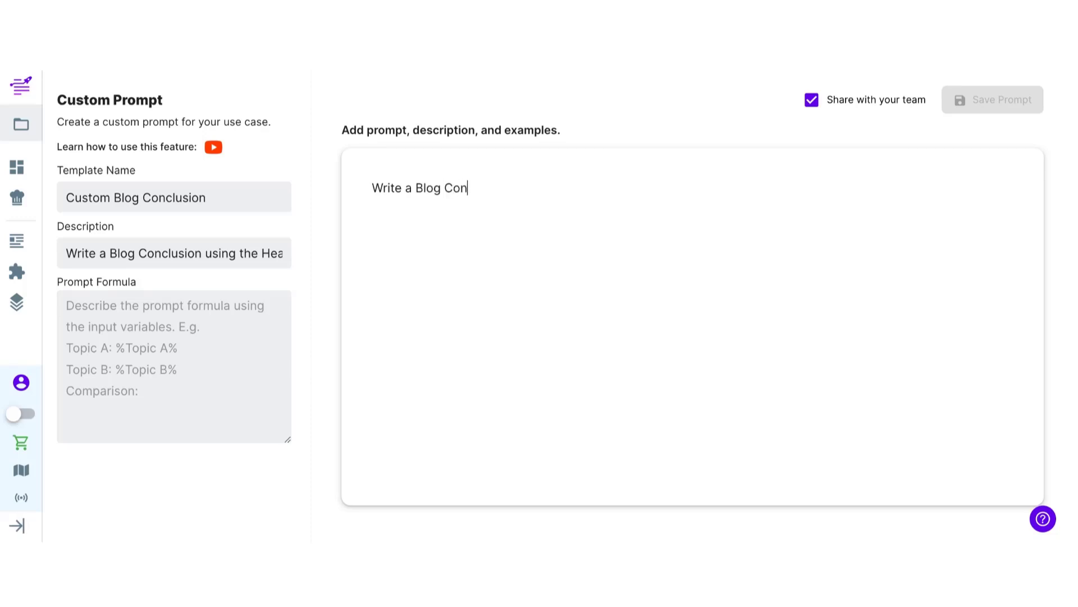
text(clusion using the Hea)
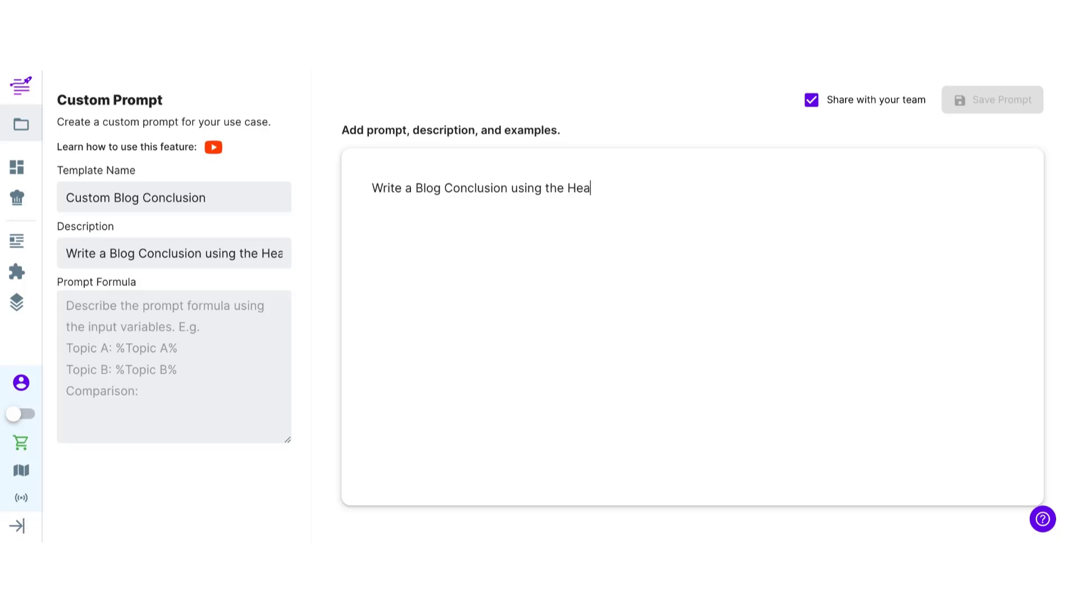
text(dline and Selected Ou)
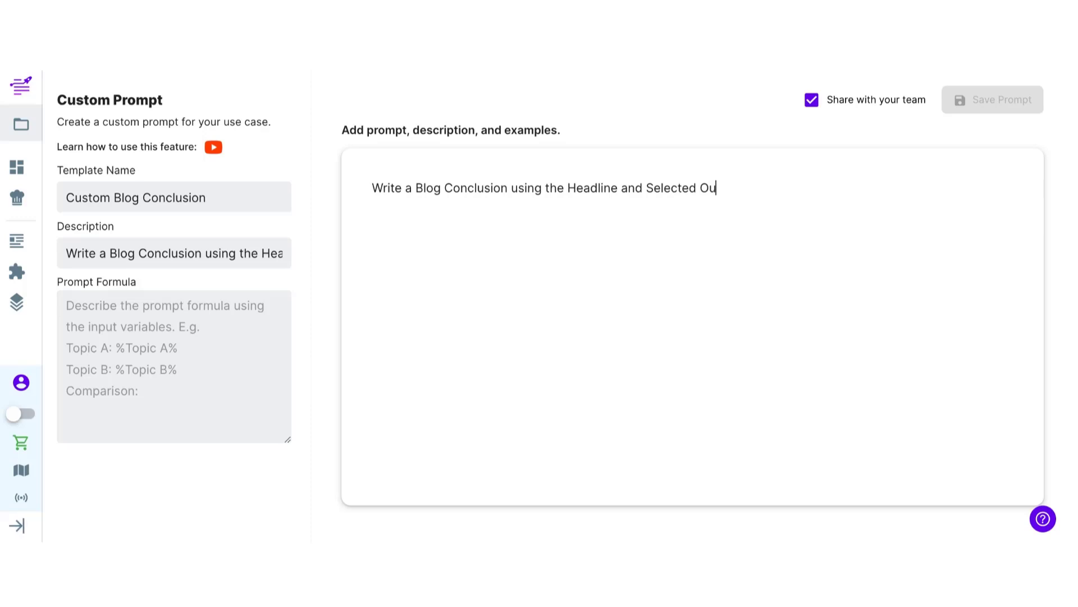
text(tlines.)
Add the formula lines 'Headline: %Headline%' and 'Outline: %Outline%'
click(125, 313)
text(%Hea)
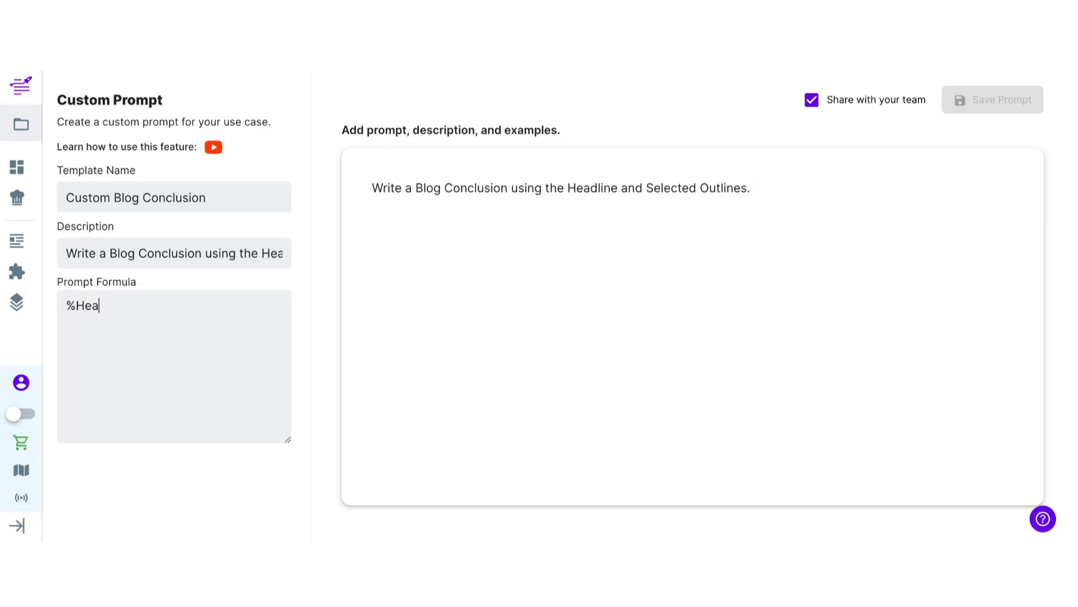
key(BackSpace)
key(BackSpace)
key(BackSpace)
key(BackSpace)
text(Headline: %Headline)
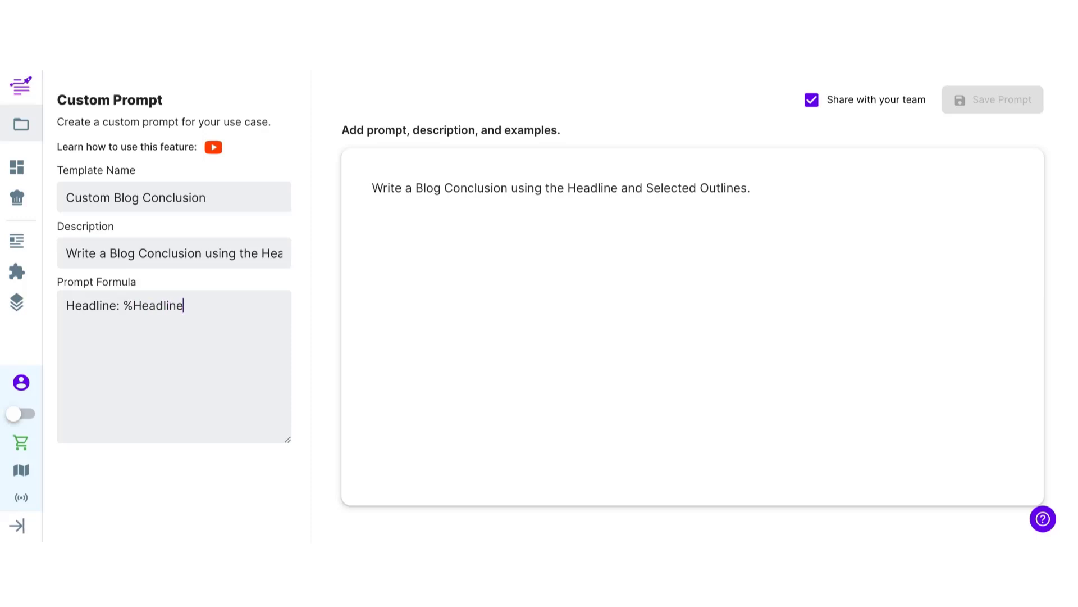
text(% )
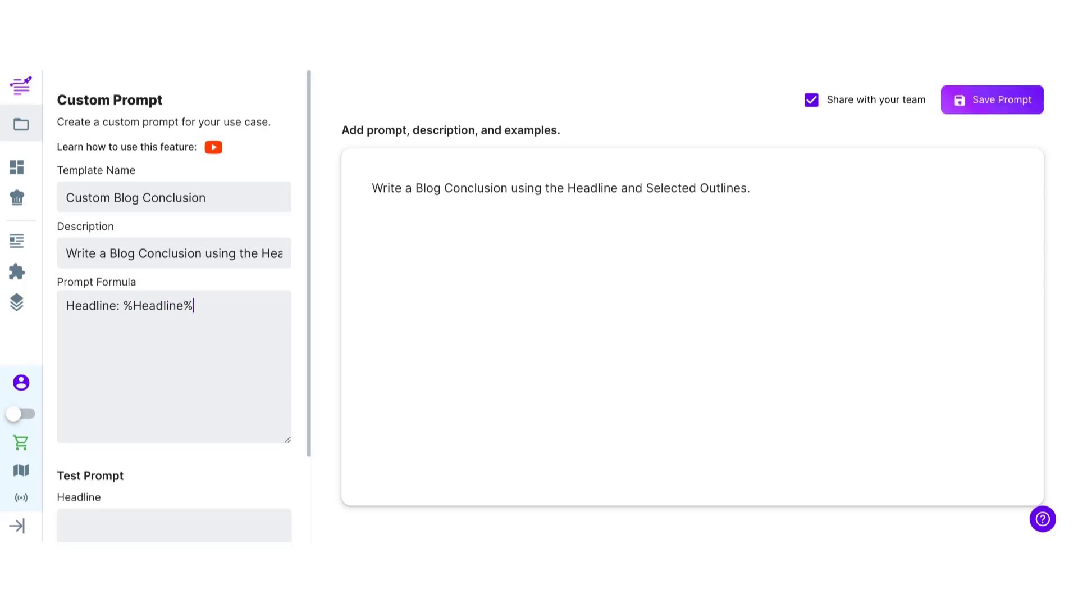
text(Outline: %Outline)
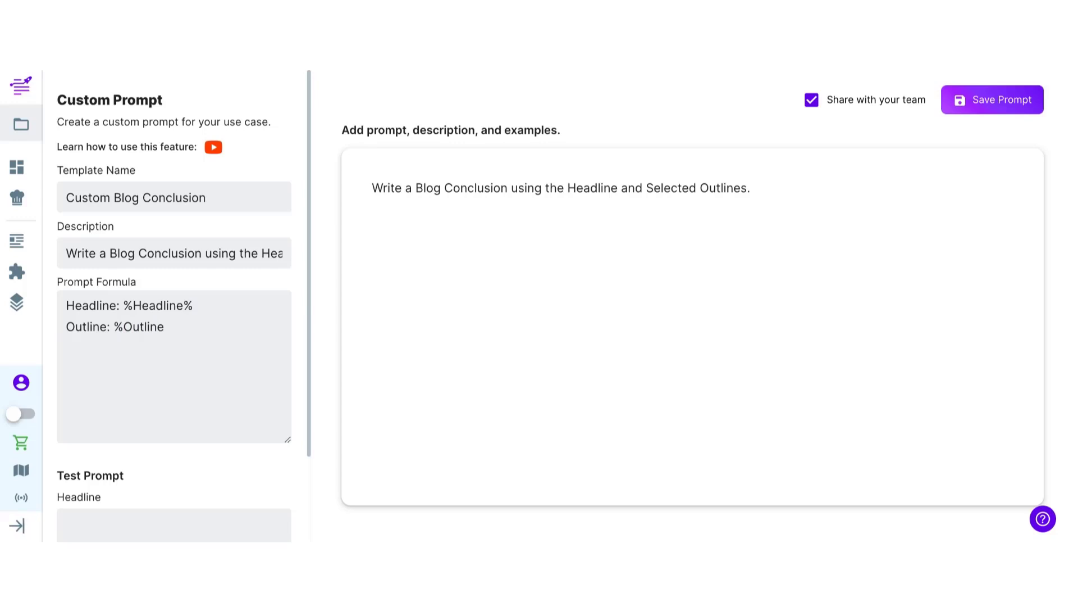
text(%)
Add a formula line 'Write a conclusion using %Selected Outlines%'
key(Return)
text(Wrte a)
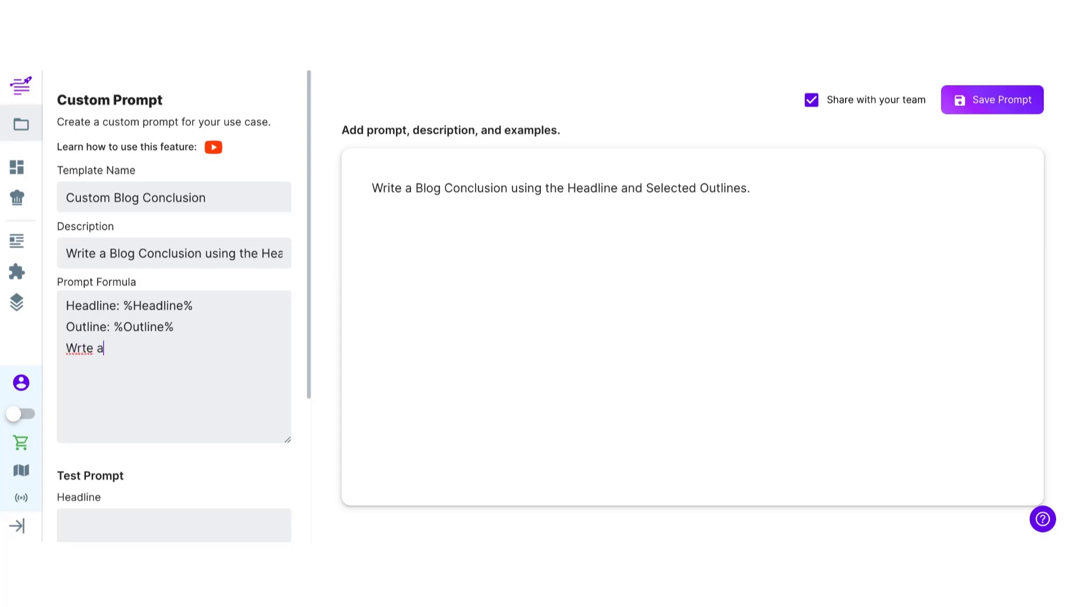
key(BackSpace)
key(BackSpace)
text(ite a conclusio)
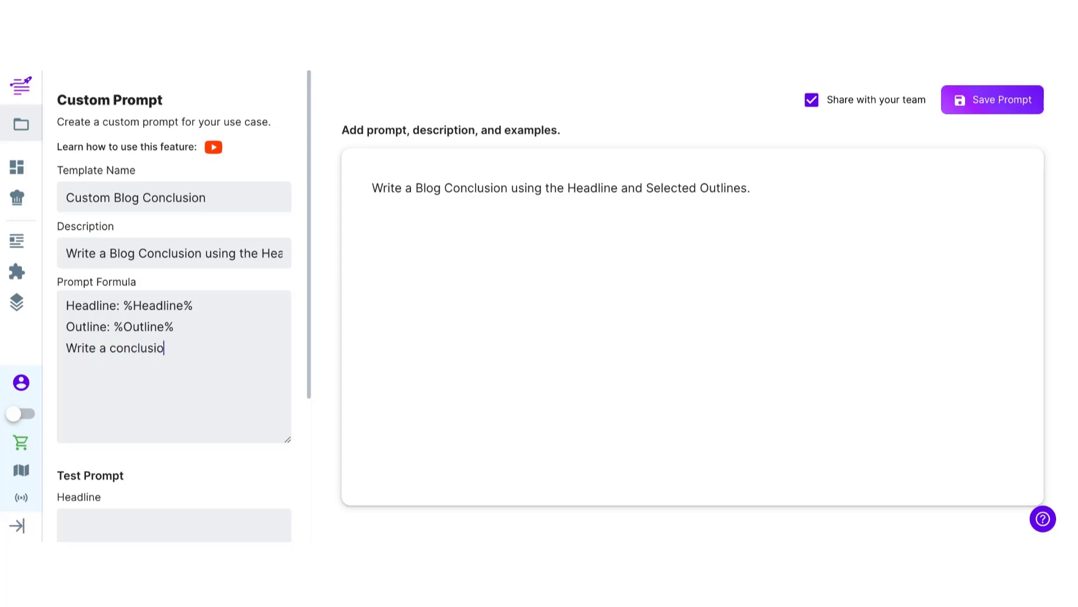
text(n using %Selected Outlines)
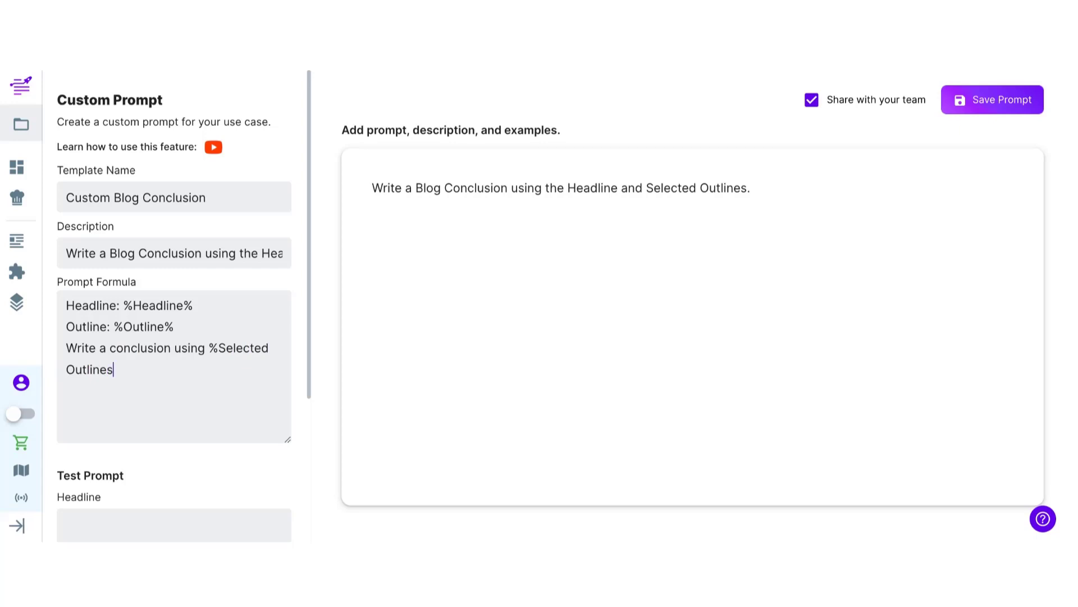
text(%)
Save the Custom Blog Conclusion template and reopen it from the Custom templates tab
scroll(176, 373, down, 5)
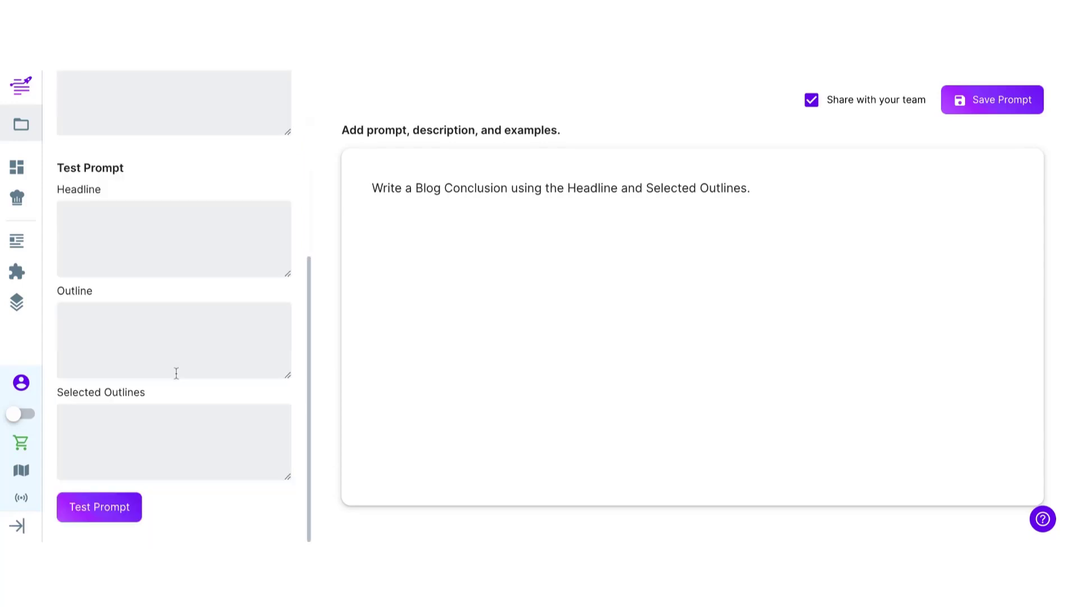
click(990, 112)
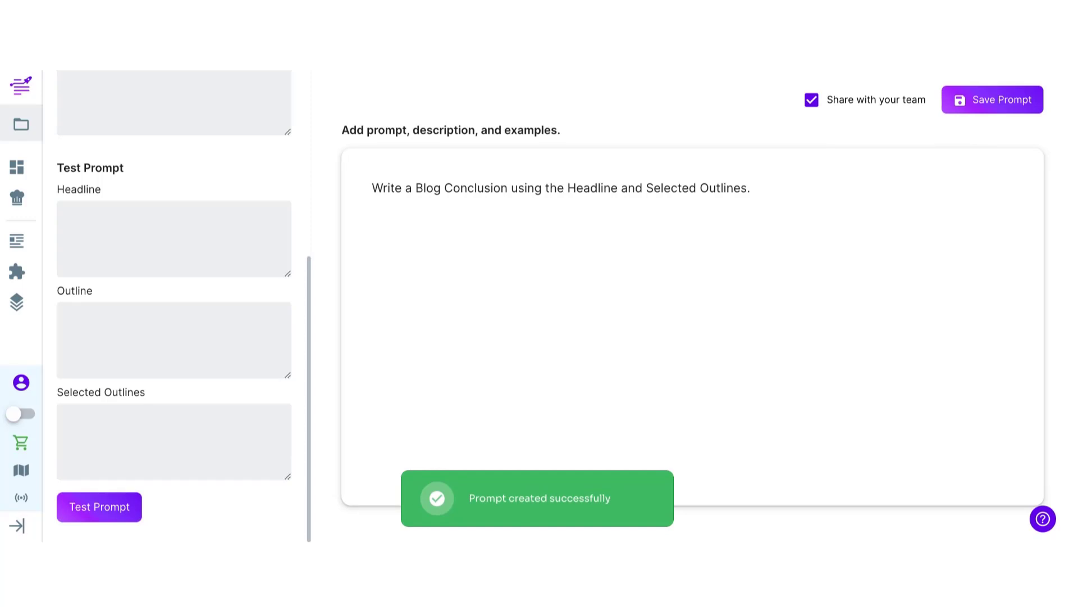
click(20, 529)
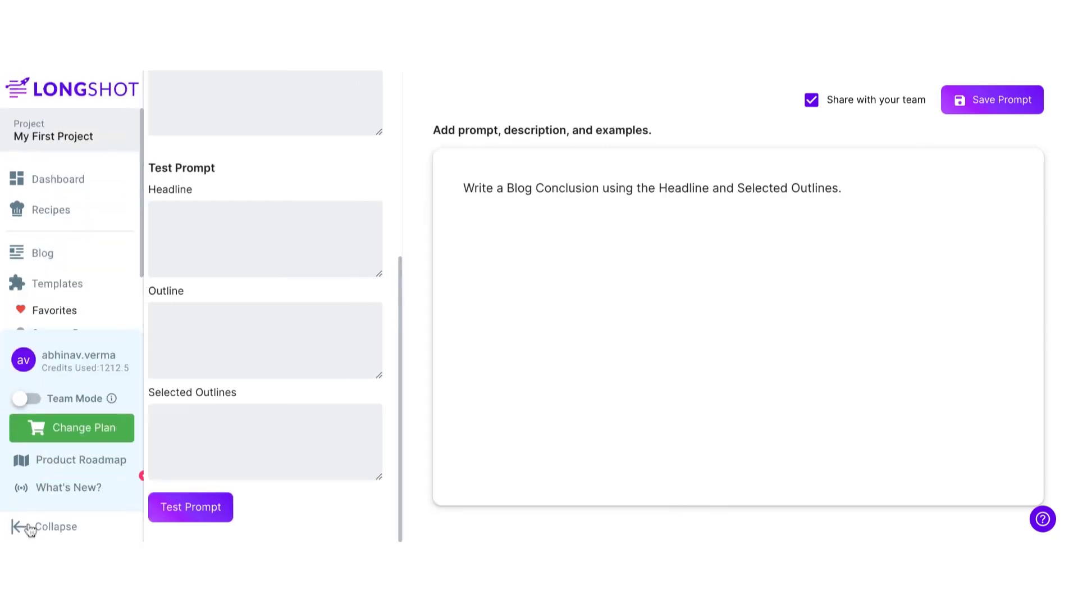
click(98, 249)
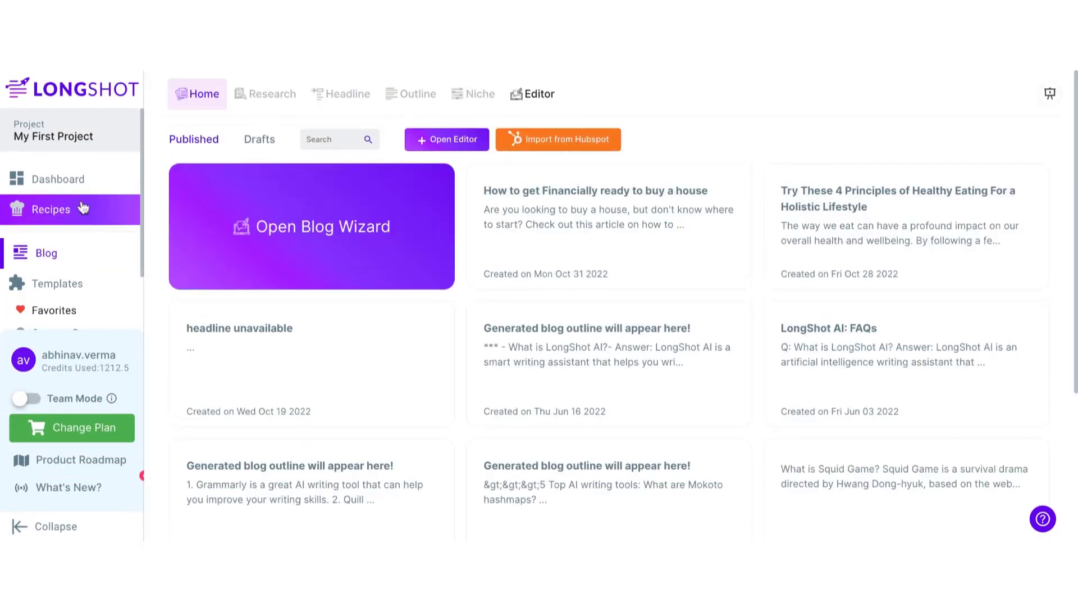
click(81, 279)
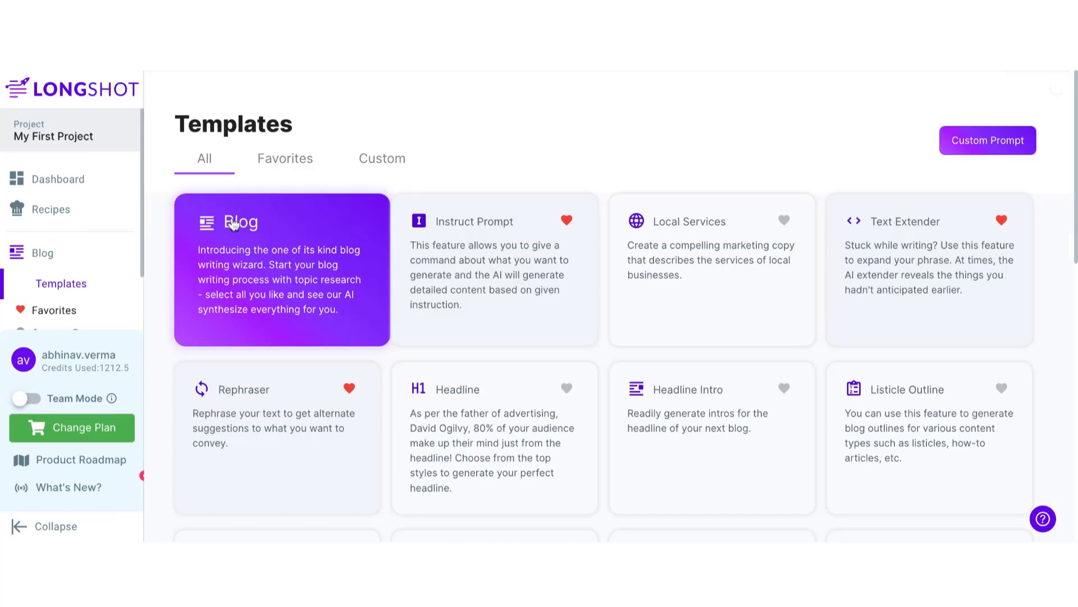
click(366, 159)
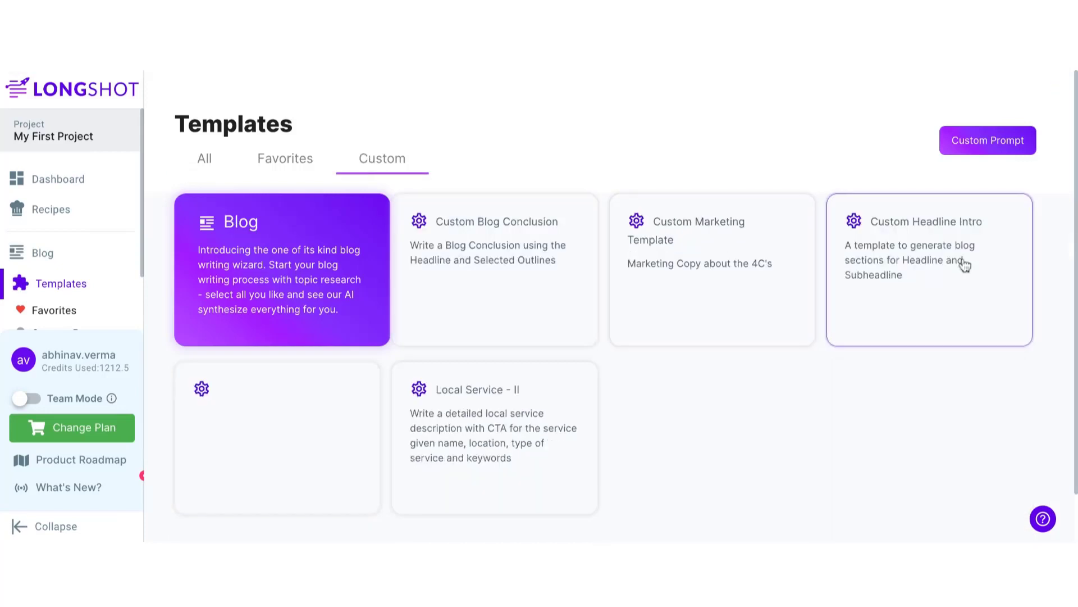
click(513, 279)
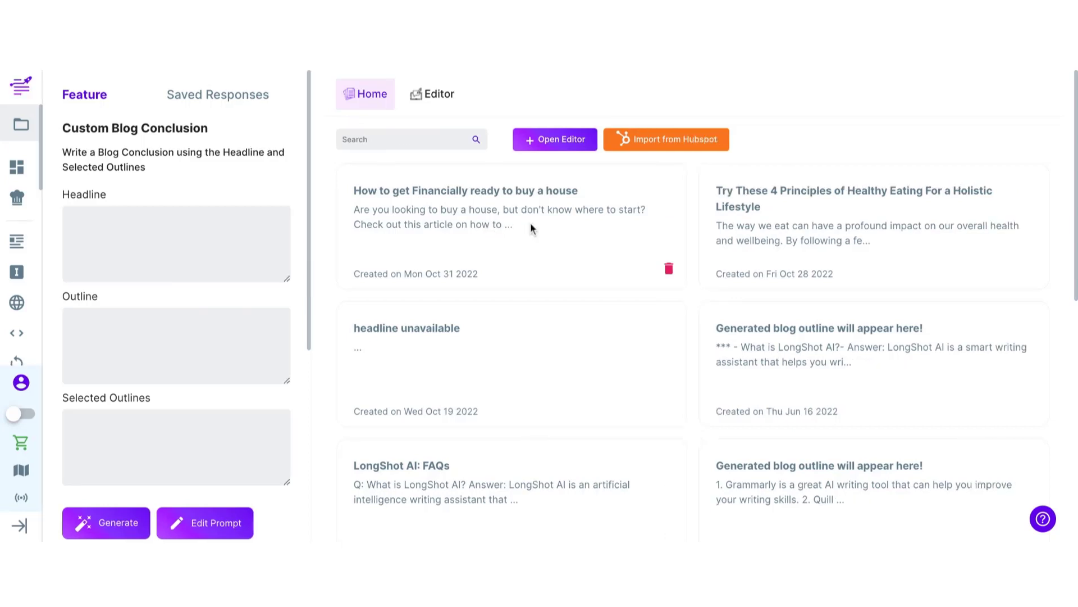
Copy the house-buying blog post headline into the Headline field
click(512, 200)
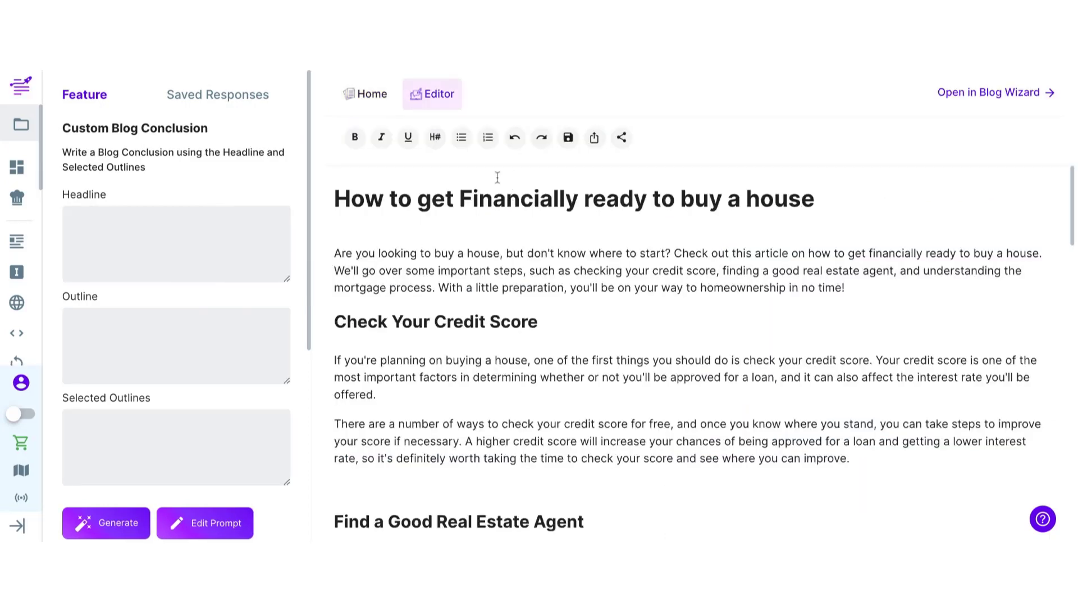
triple_click(332, 198)
key(ctrl+c)
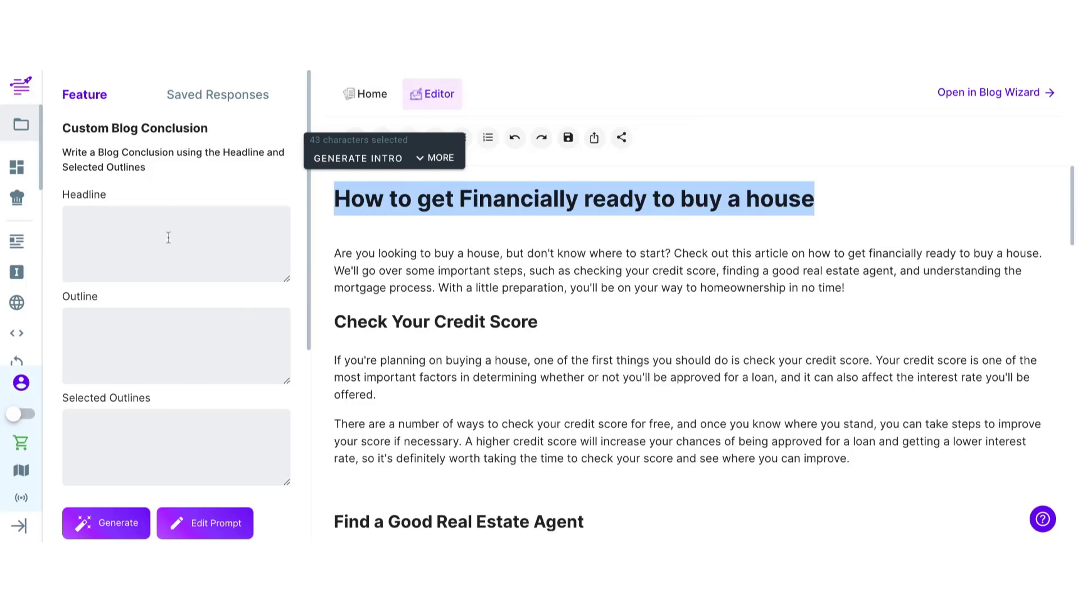
click(150, 235)
key(ctrl+v)
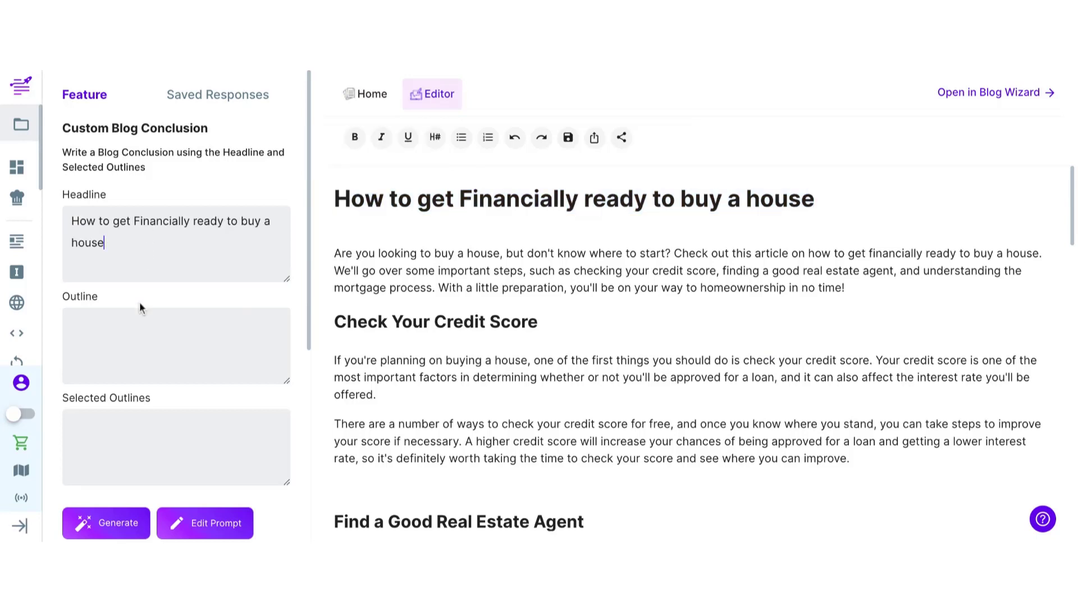
Add outline items 1 'Check Your Credit Score' and 2 'Find a Good Real Estate Agent'
click(133, 336)
text(1.)
triple_click(551, 317)
key(ctrl+c)
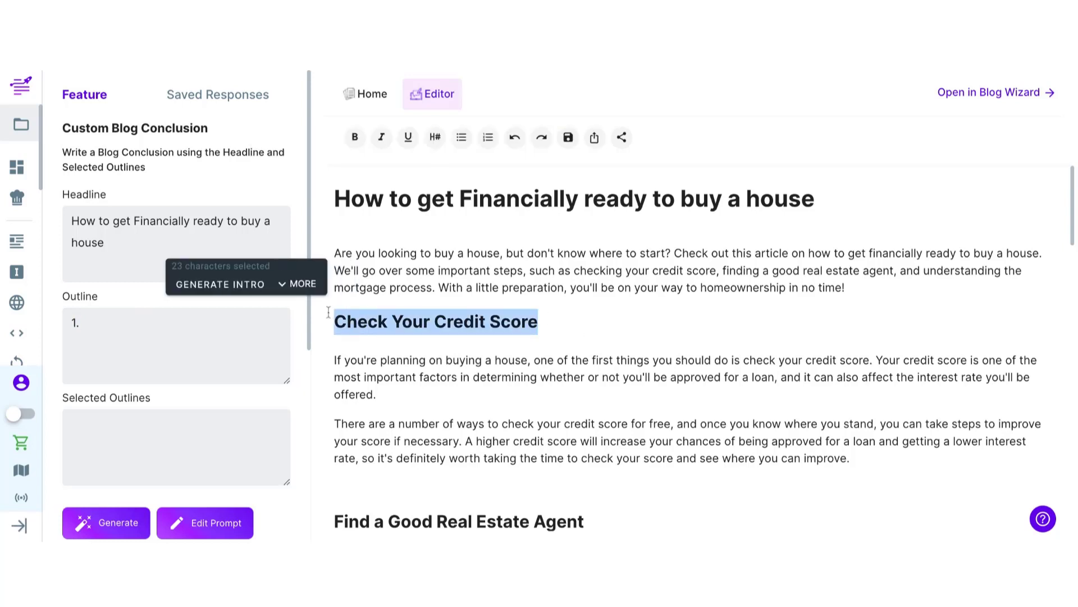
click(130, 331)
key(ctrl+v)
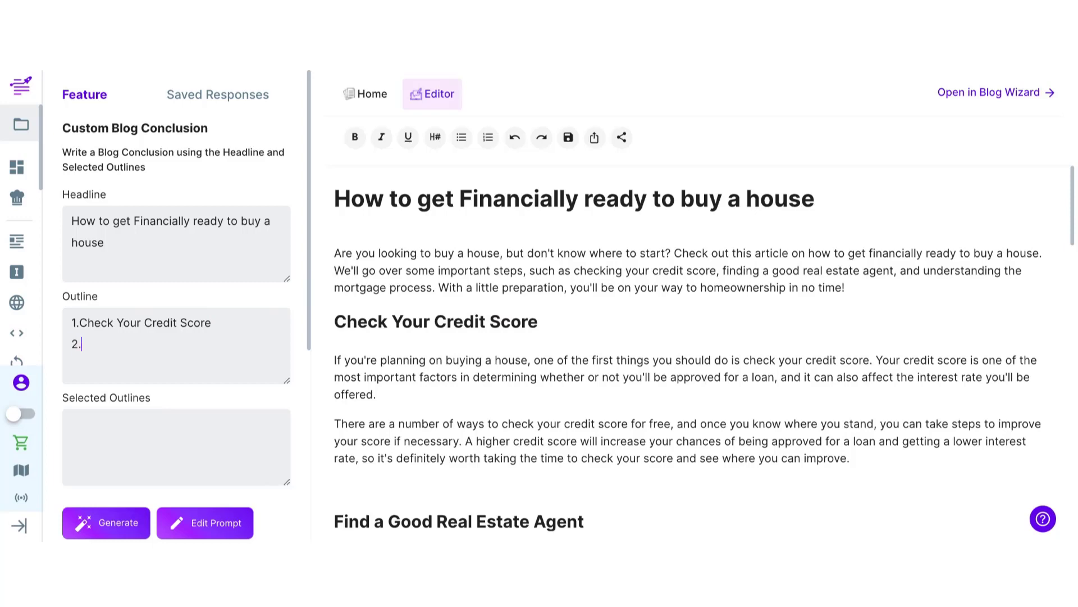
text(2.)
scroll(544, 397, down, 2)
drag(486, 405, 585, 407)
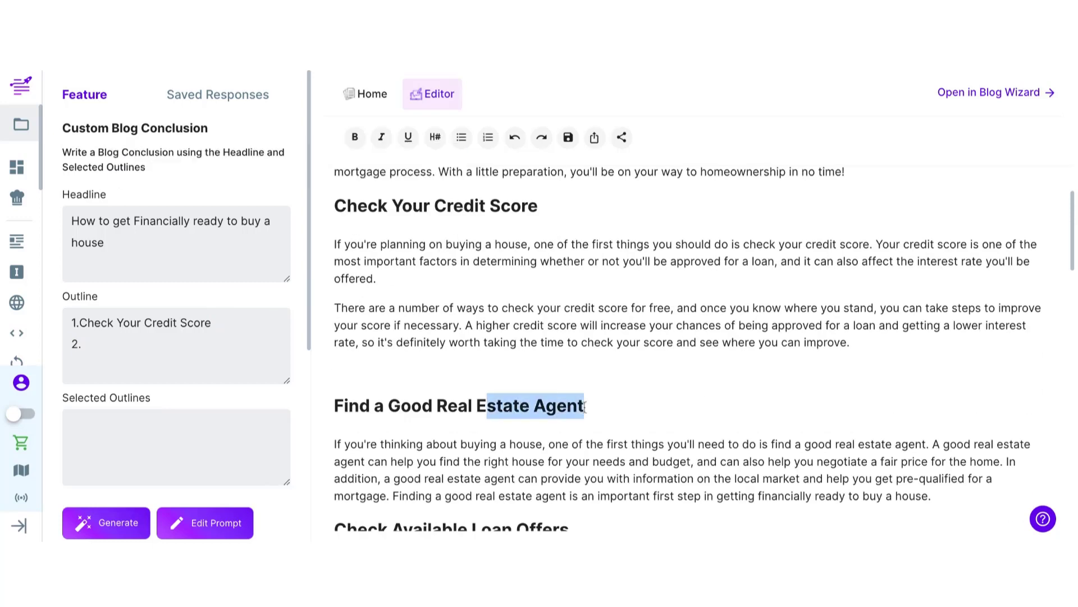
triple_click(585, 407)
key(ctrl+c)
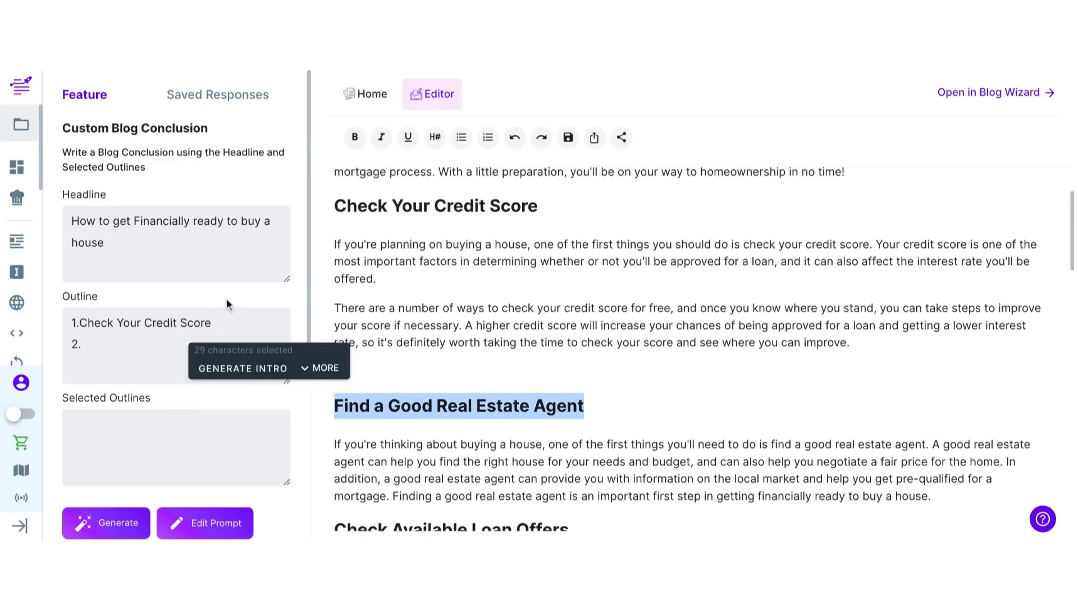
click(144, 354)
key(ctrl+v)
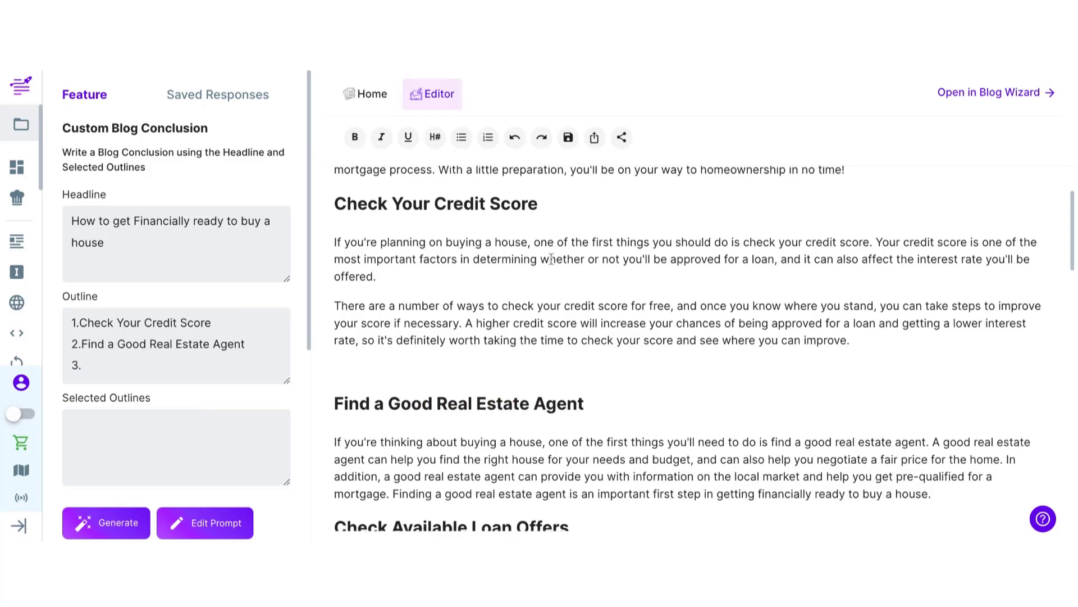
Add outline items 3 'Check Available Loan Offers' and 4 'Understand the Mortgage Process'
scroll(557, 393, down, 2)
drag(423, 416, 573, 417)
triple_click(574, 417)
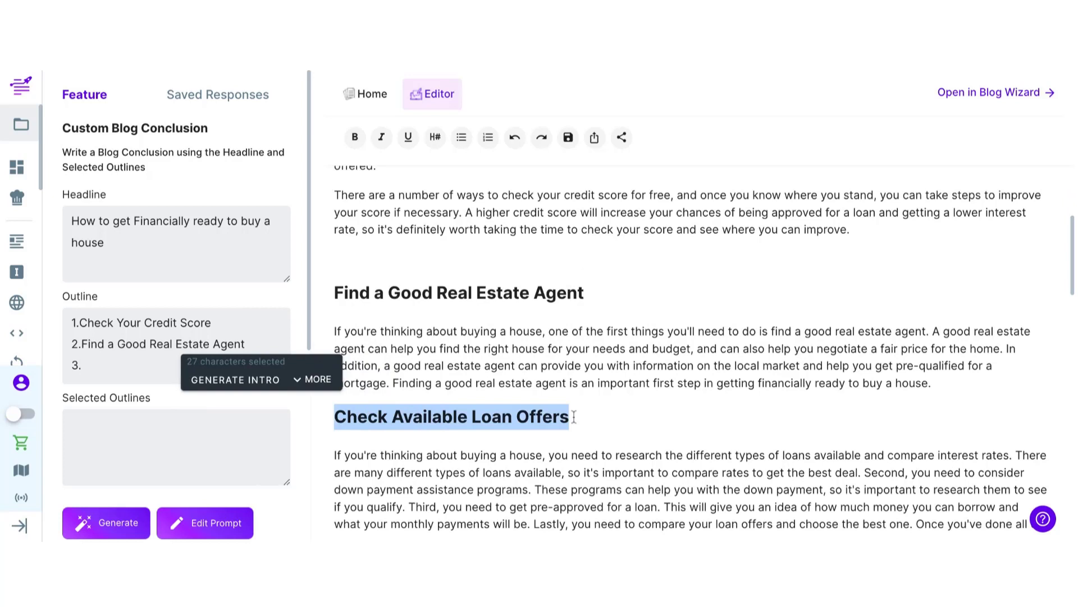
click(120, 345)
text(Check Available Loan Offers)
key(Return)
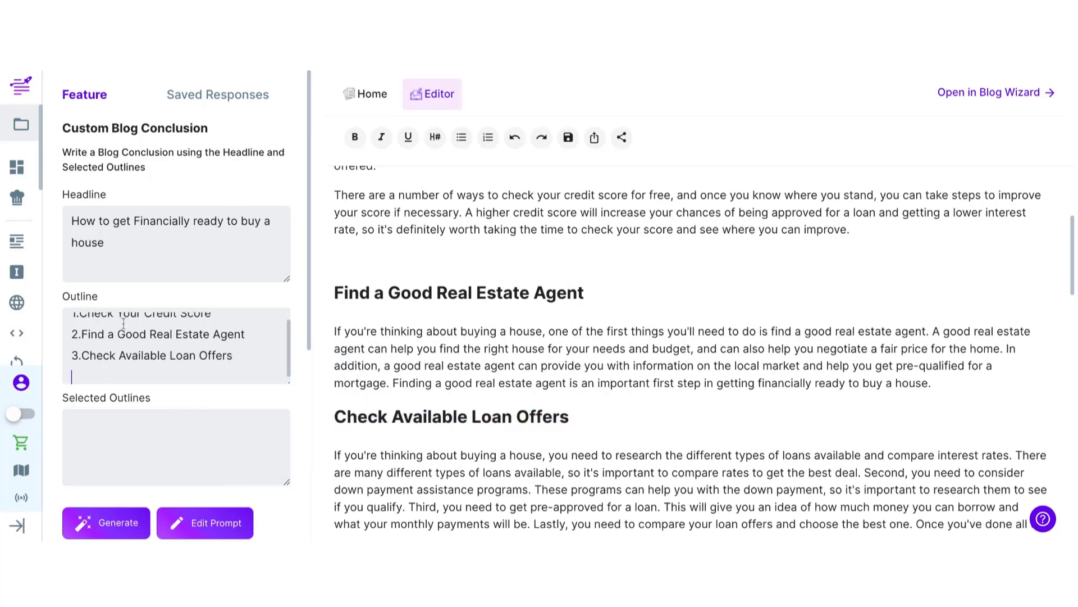
text(4.)
scroll(513, 294, down, 3)
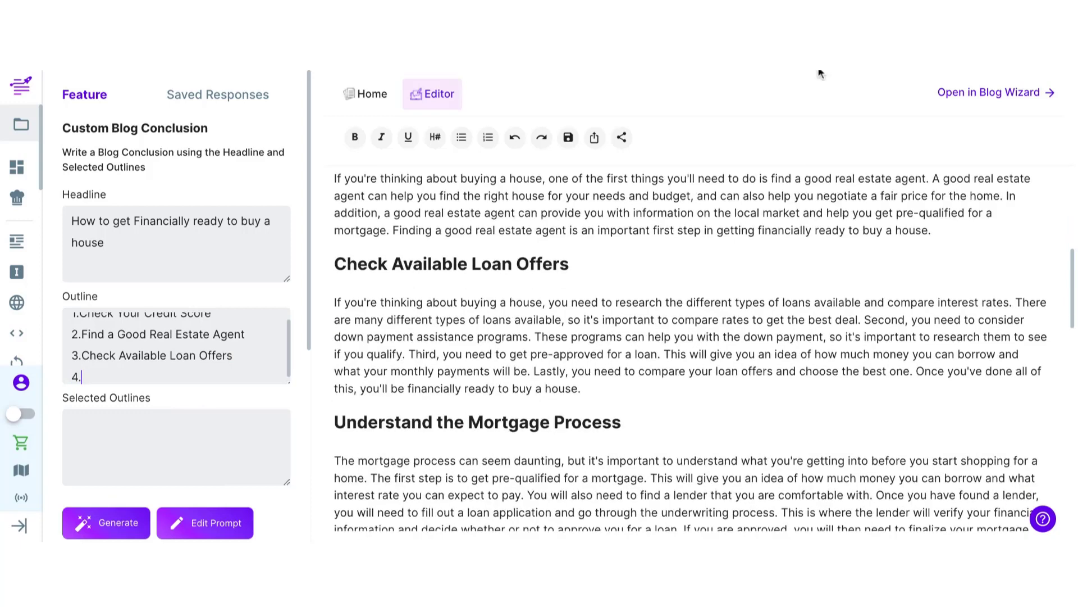
triple_click(629, 426)
key(ctrl+c)
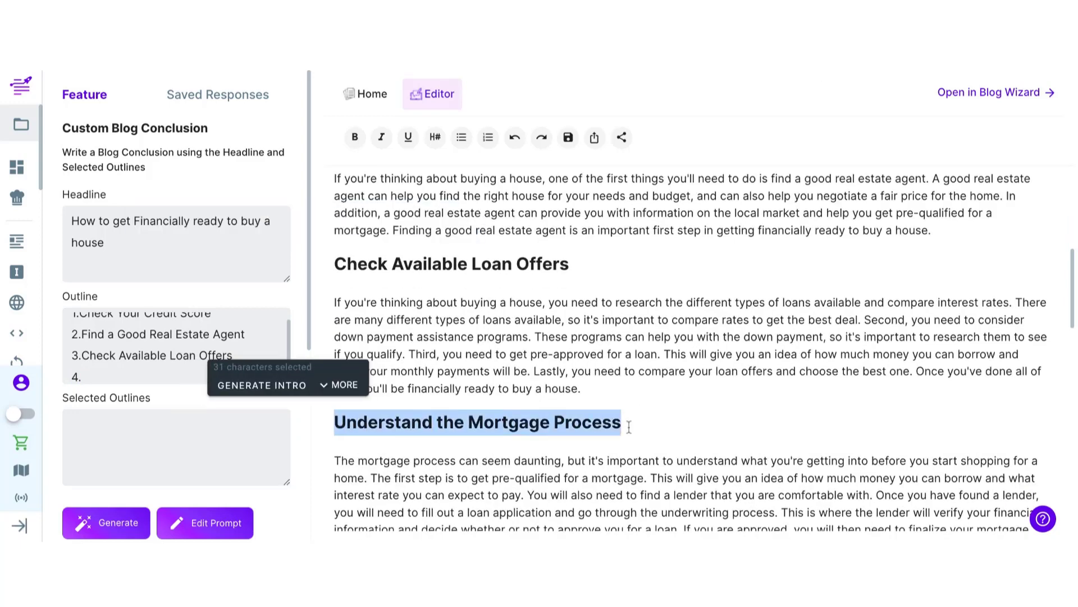
click(91, 380)
key(ctrl+v)
Add outline items 5 'Save for a Down Payment' and 6 'Negotiate the purchase price.'
key(Return)
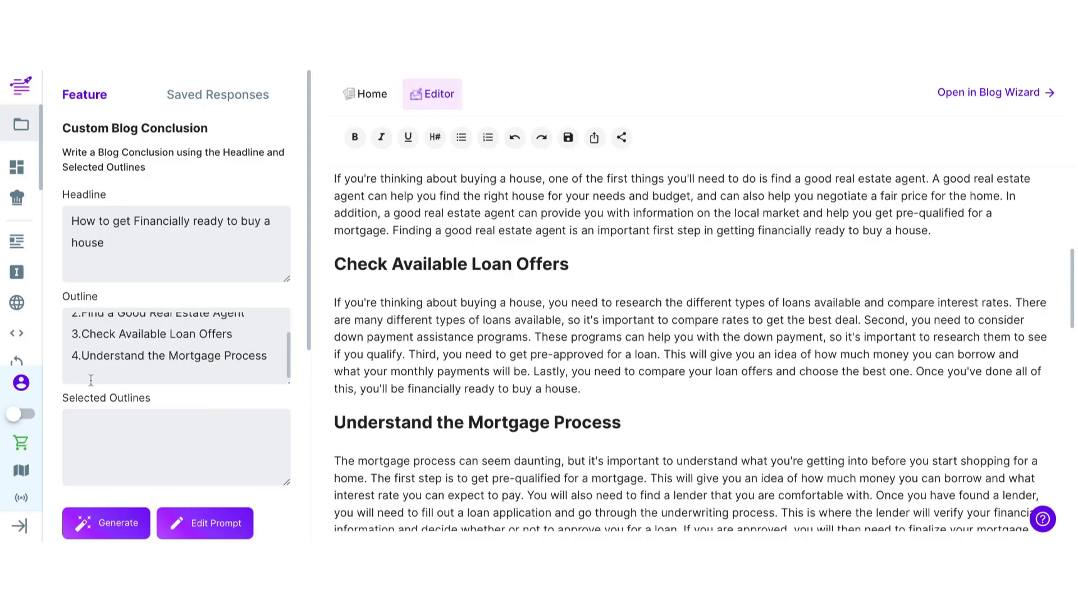
text(5.)
scroll(465, 305, down, 7)
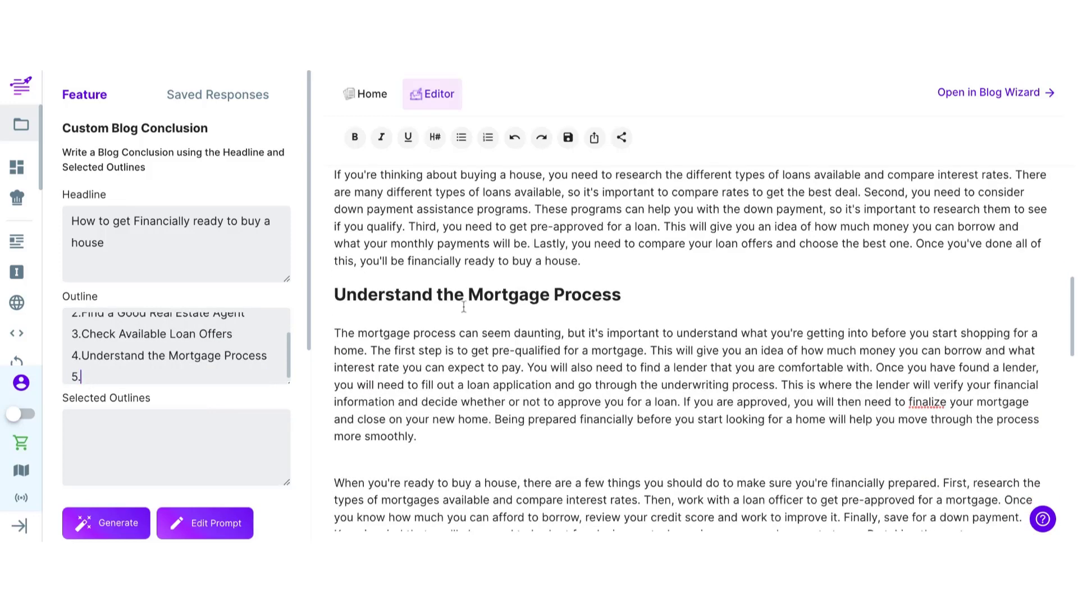
drag(549, 299, 332, 292)
key(ctrl+c)
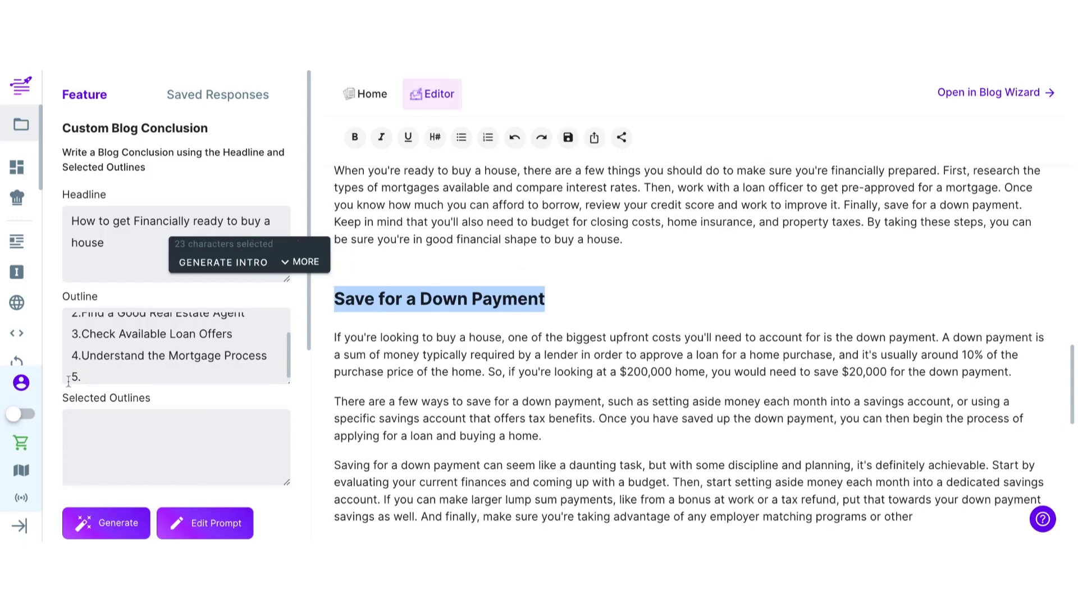
click(101, 375)
key(ctrl+v)
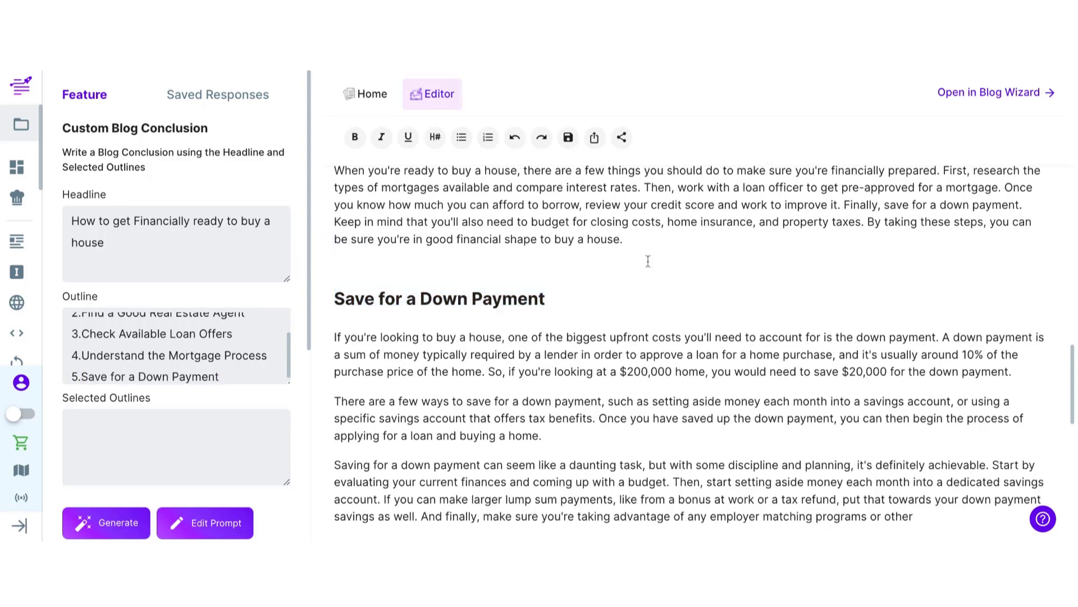
scroll(645, 262, down, 10)
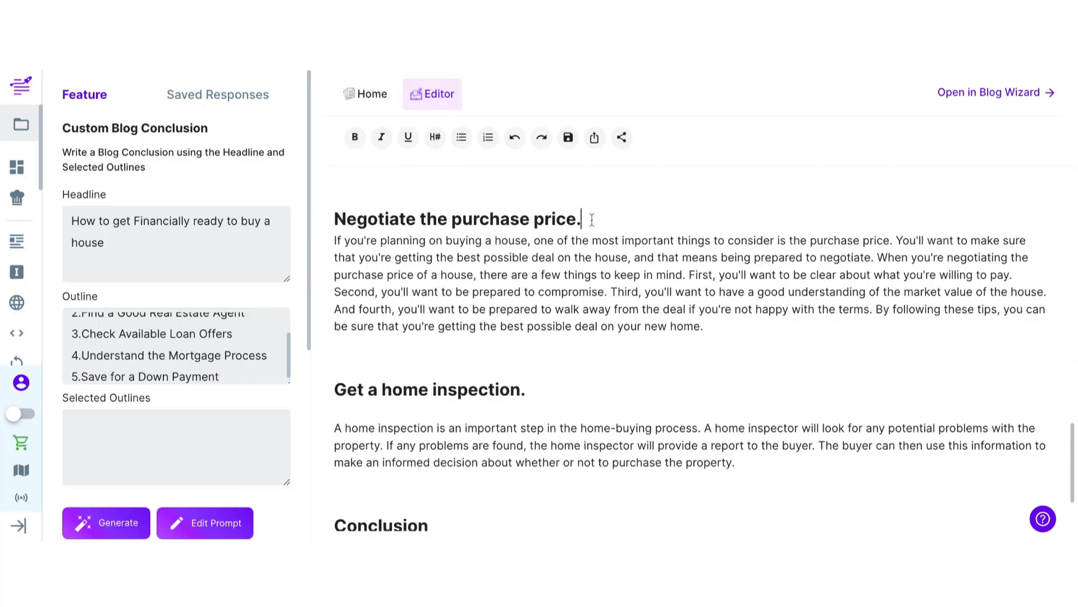
drag(592, 219, 475, 240)
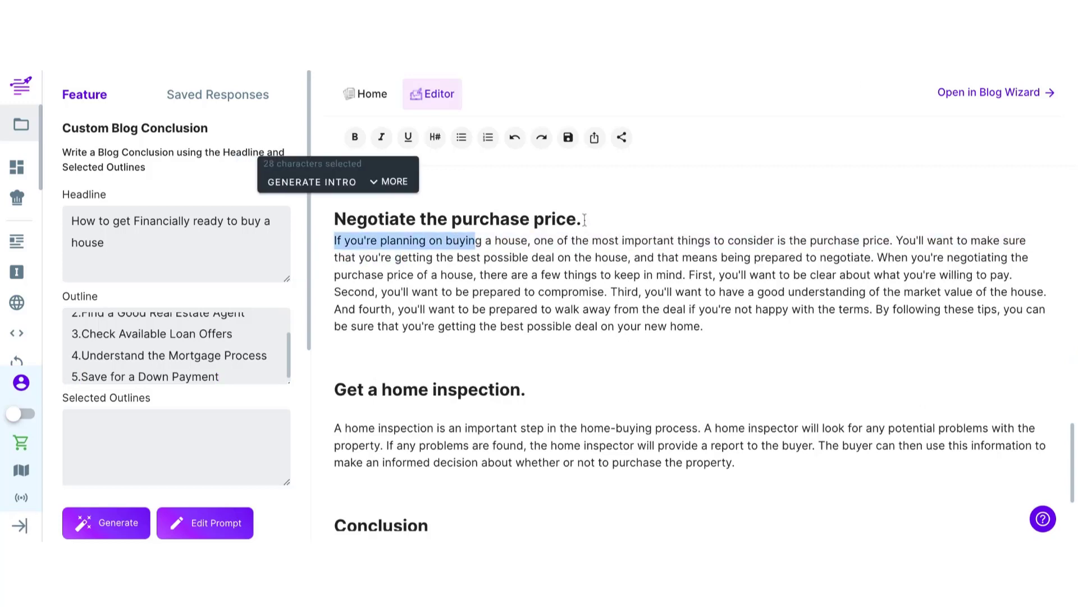
triple_click(584, 219)
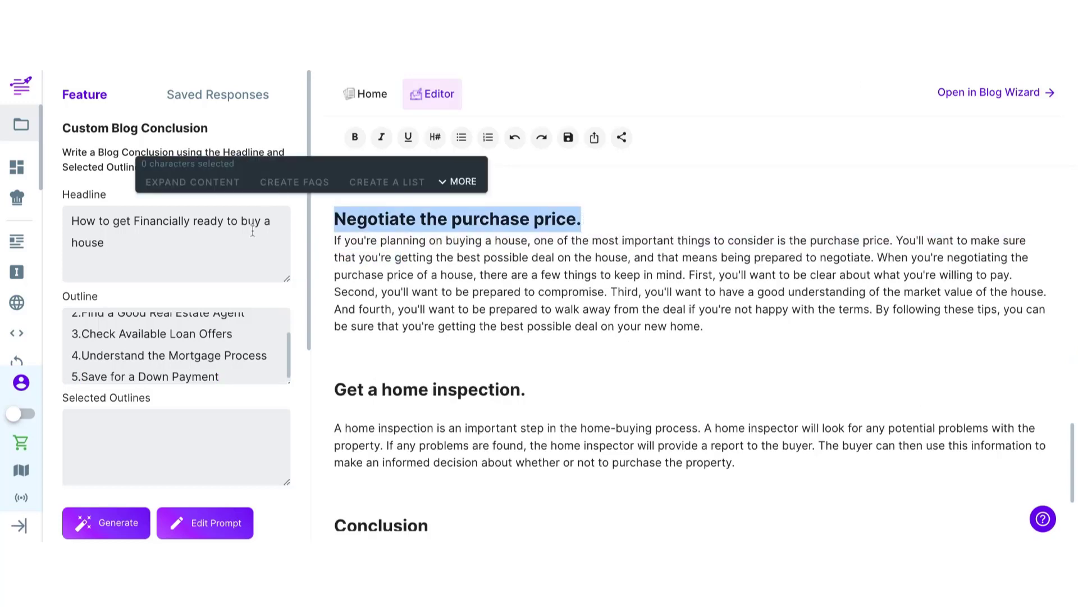
click(235, 366)
key(Return)
text(6)
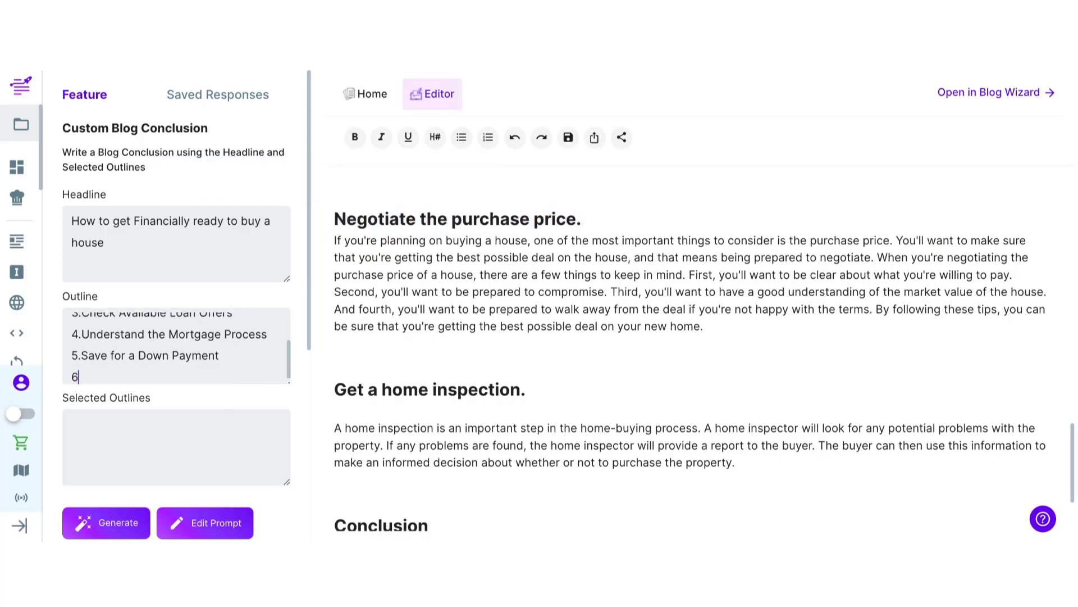
text(.)
text(Negotiate the purchase price.)
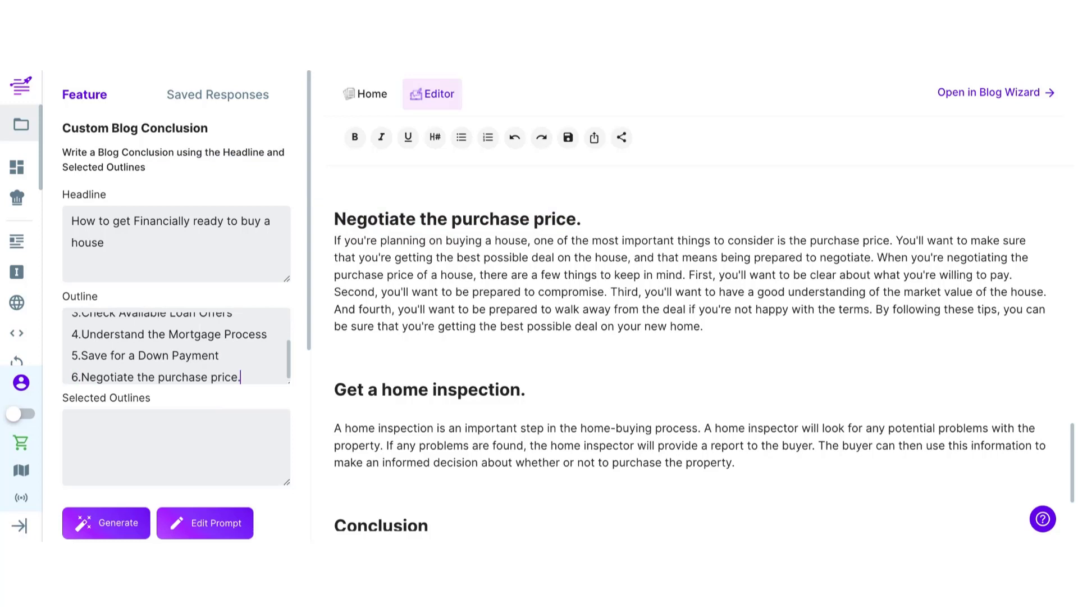
Add outline item 7 'Get a home inspection.' and begin the Selected Outlines entry with 1
click(540, 393)
key(ctrl+shift+Left)
key(ctrl+shift+Left)
key(ctrl+shift+Left)
key(ctrl+shift+Left)
key(ctrl+c)
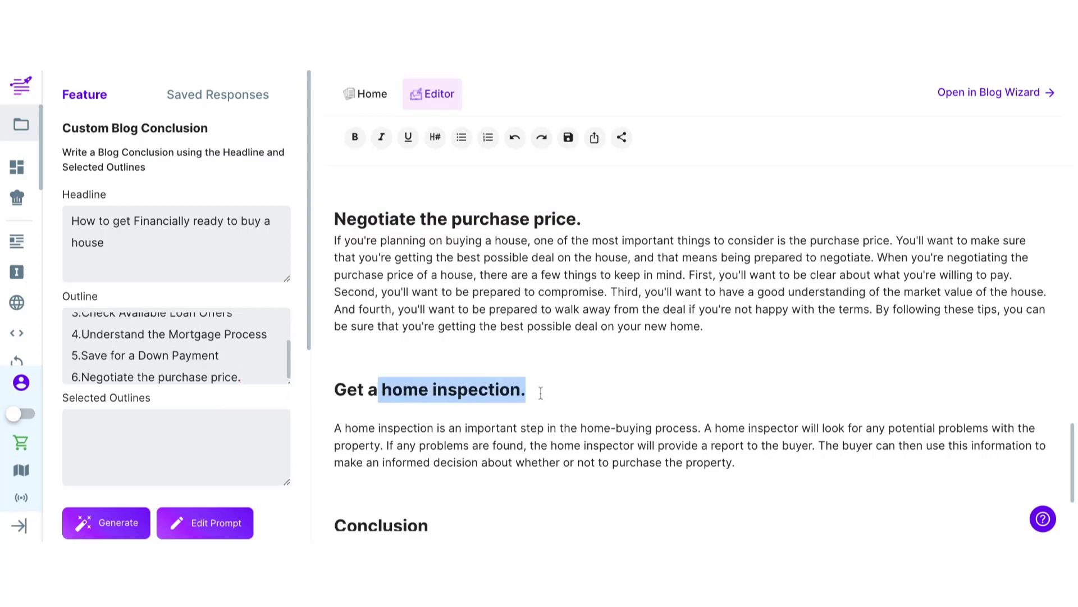
click(253, 376)
key(Return)
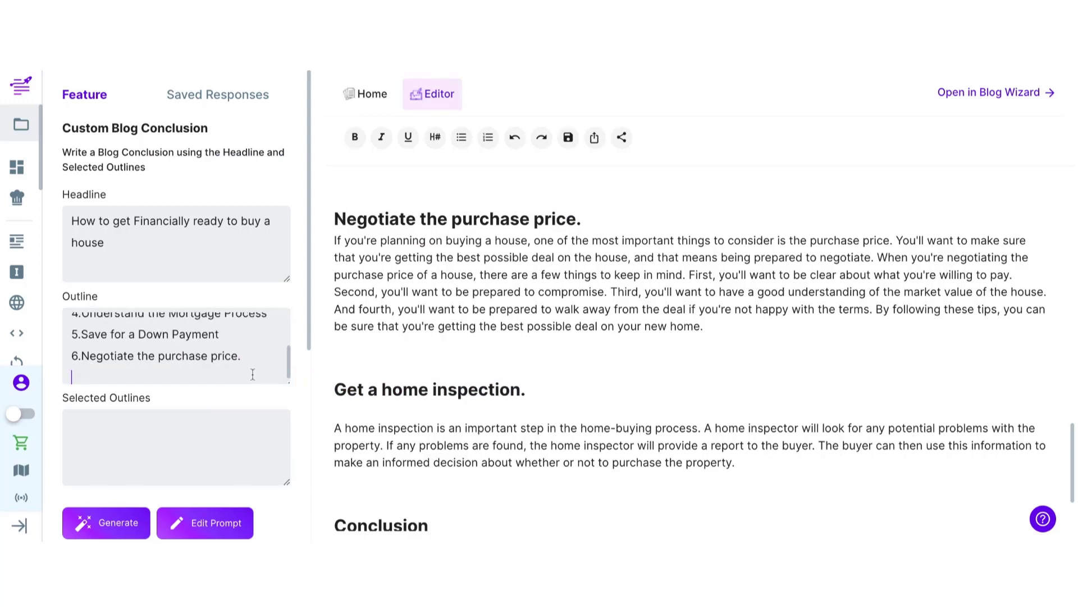
text(7.)
key(ctrl+v)
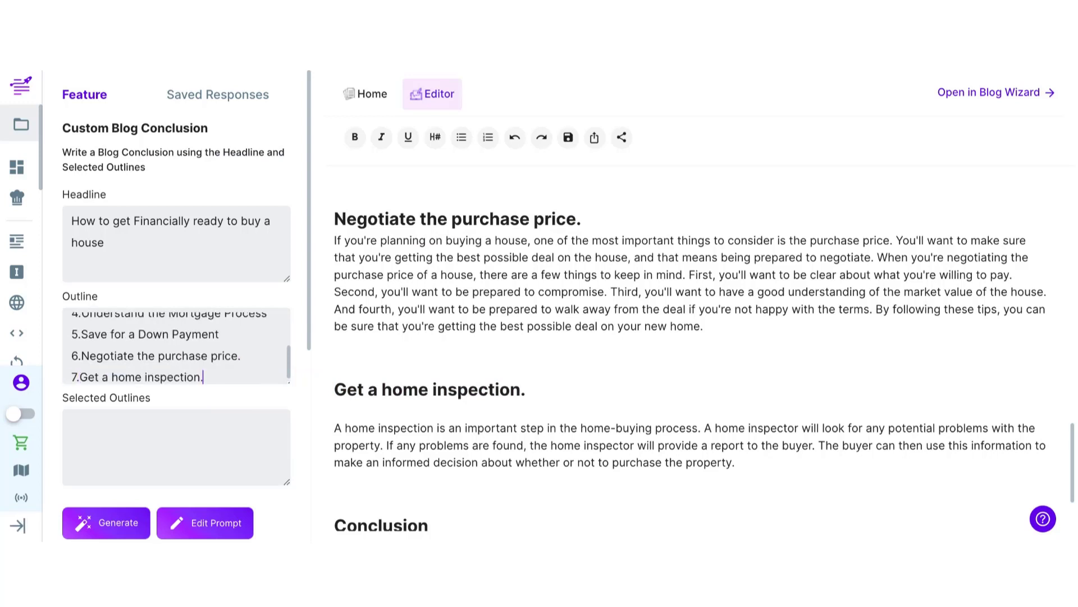
click(171, 422)
text(1)
Set Selected Outlines to 1,4,6 and generate the blog conclusion
text(4)
text(5,)
text(4,)
text(6)
scroll(106, 351, up, 3)
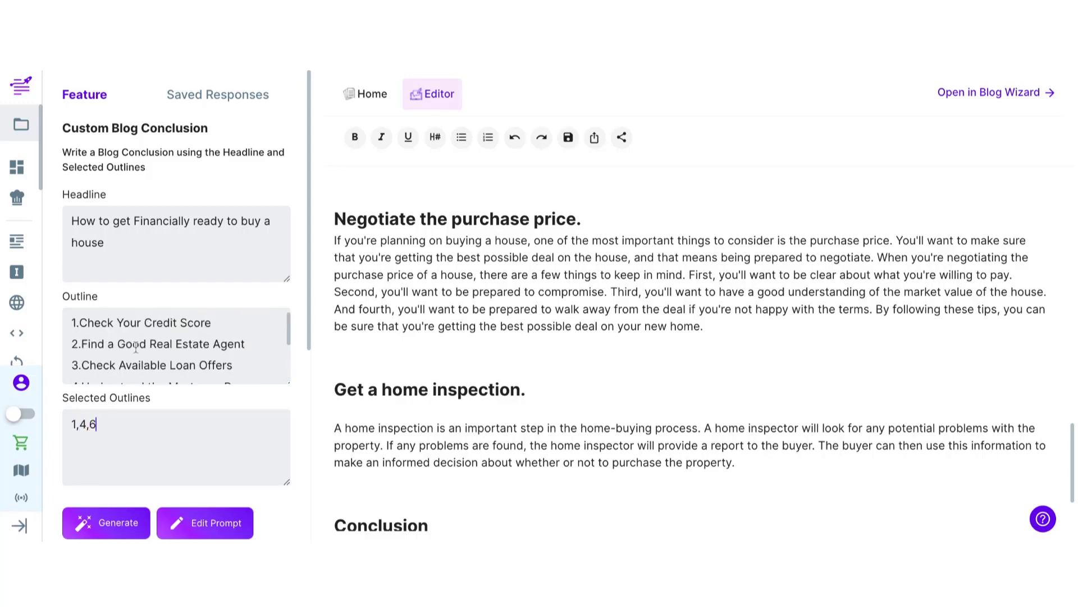
scroll(126, 362, down, 3)
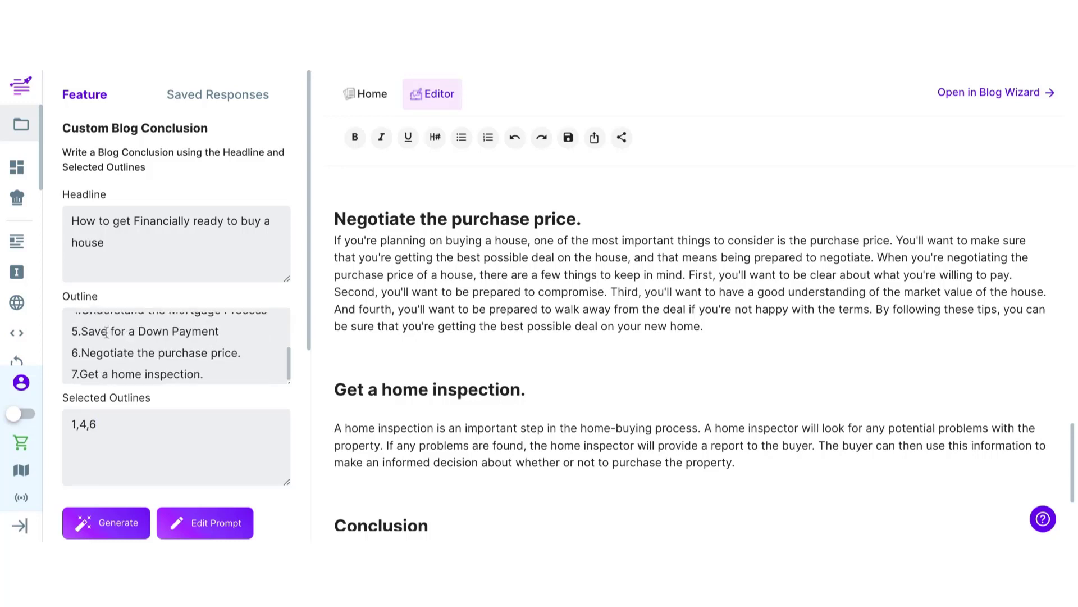
scroll(118, 365, up, 1)
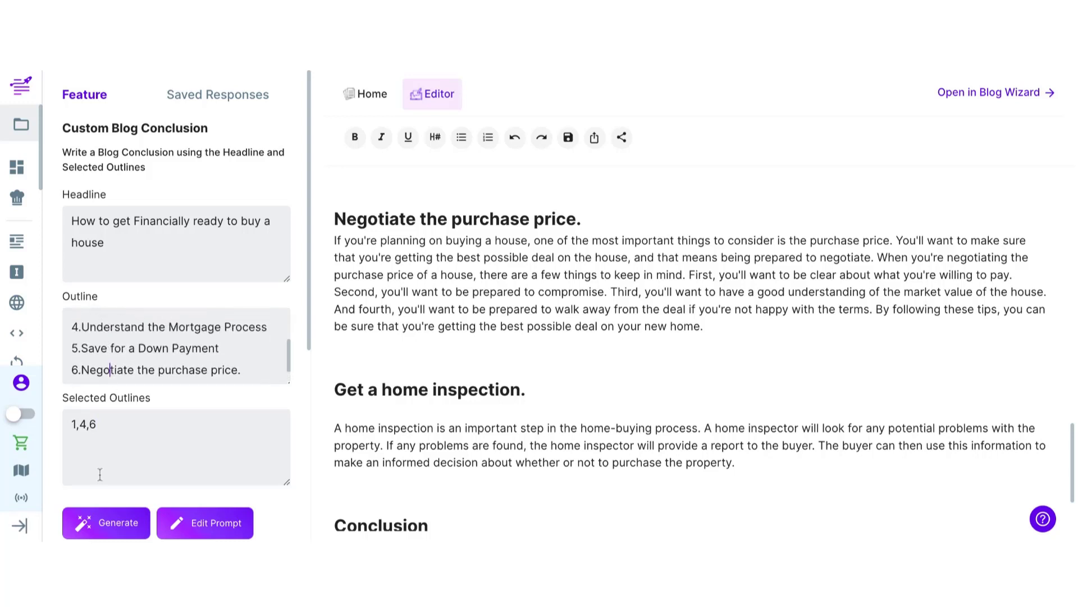
click(100, 523)
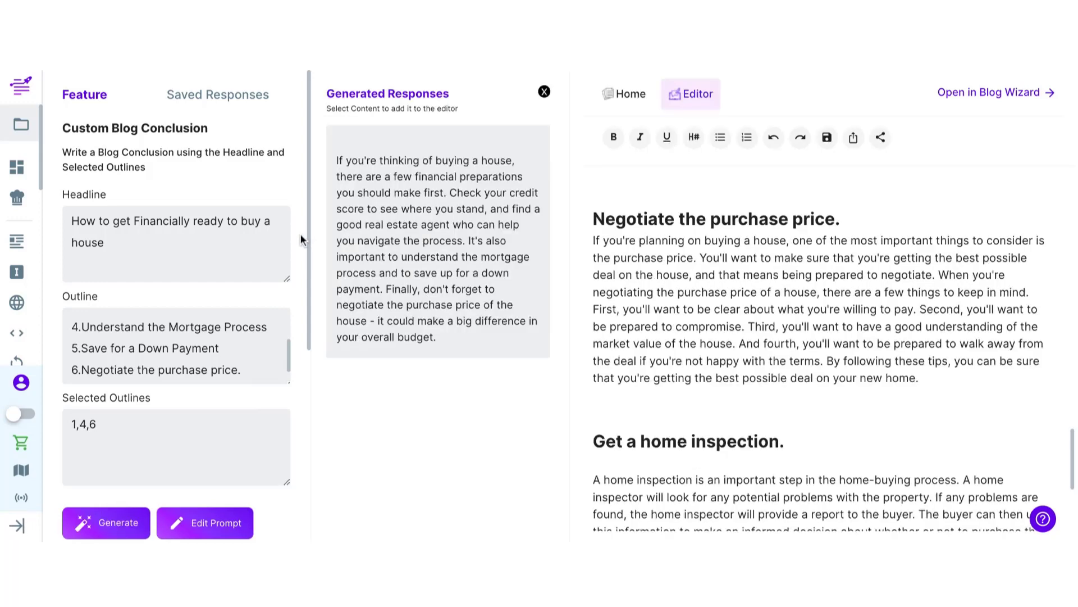
mouse_move(332, 165)
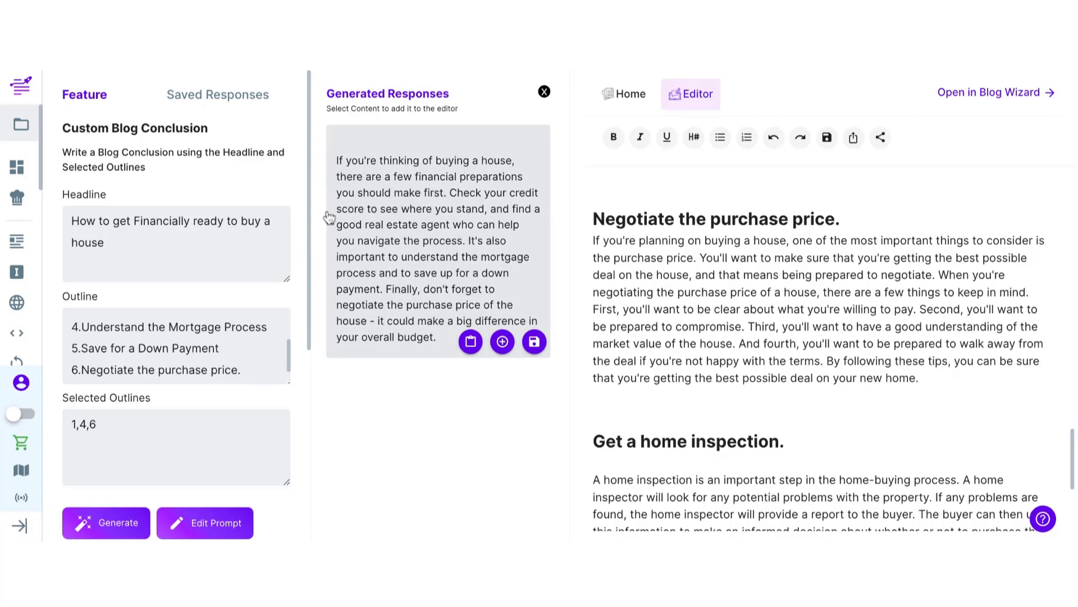
scroll(163, 349, up, 3)
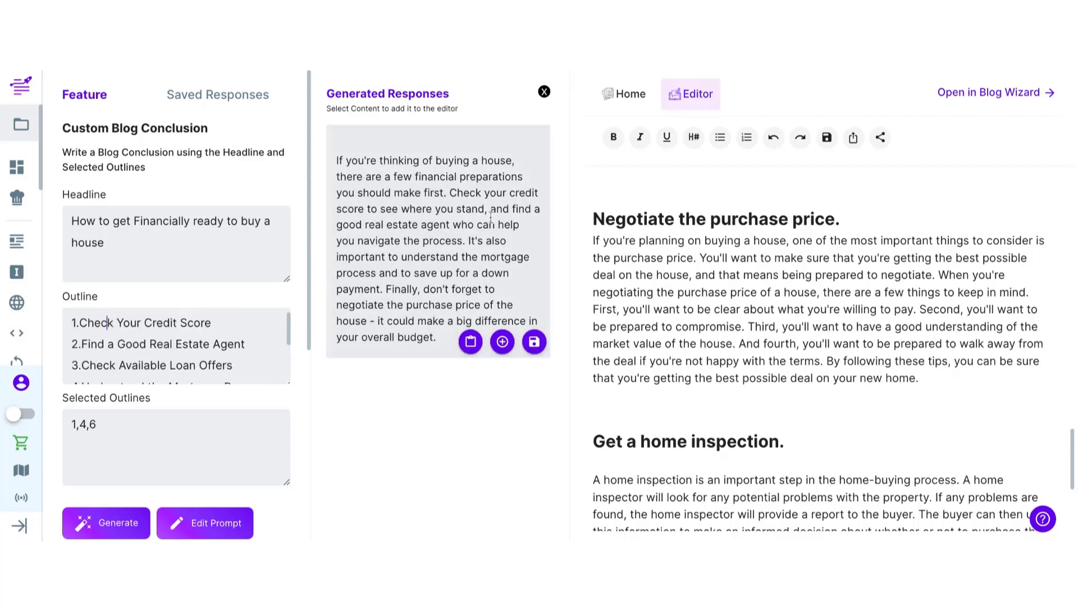
drag(448, 209, 383, 288)
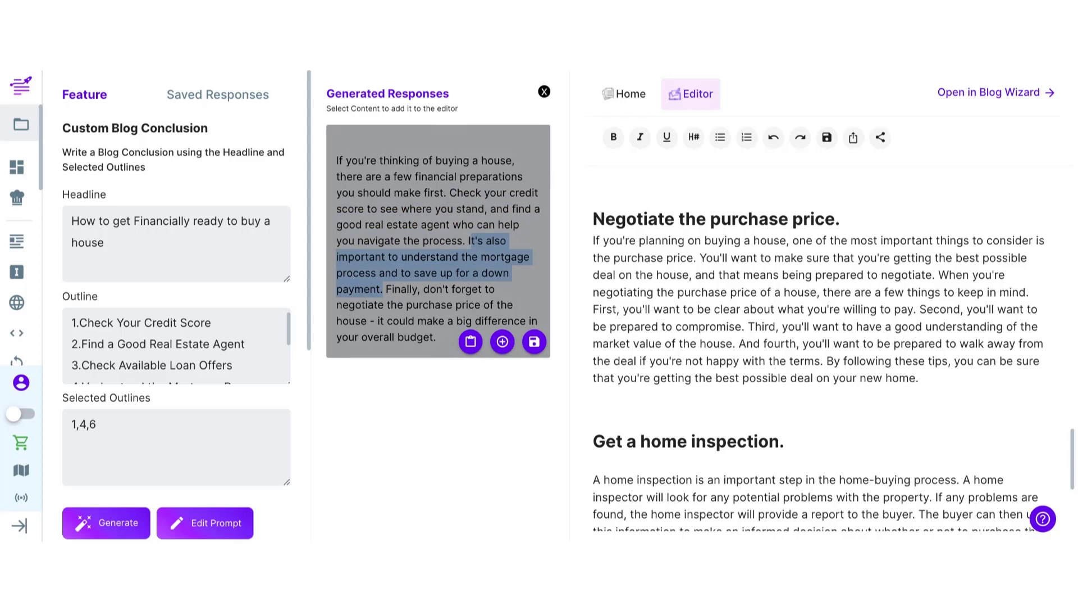
scroll(111, 360, down, 3)
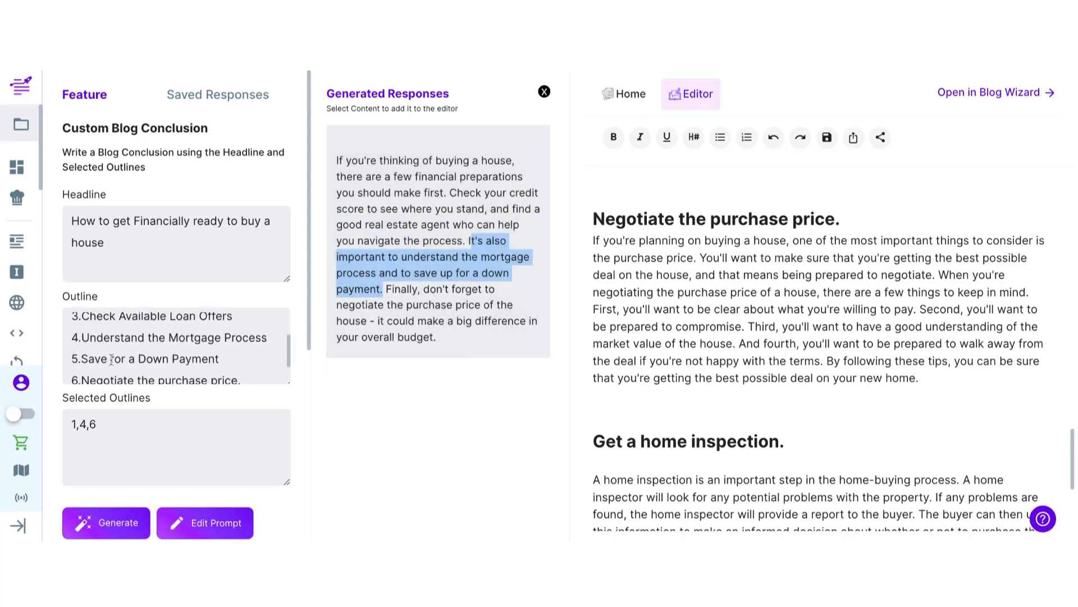
scroll(83, 348, down, 1)
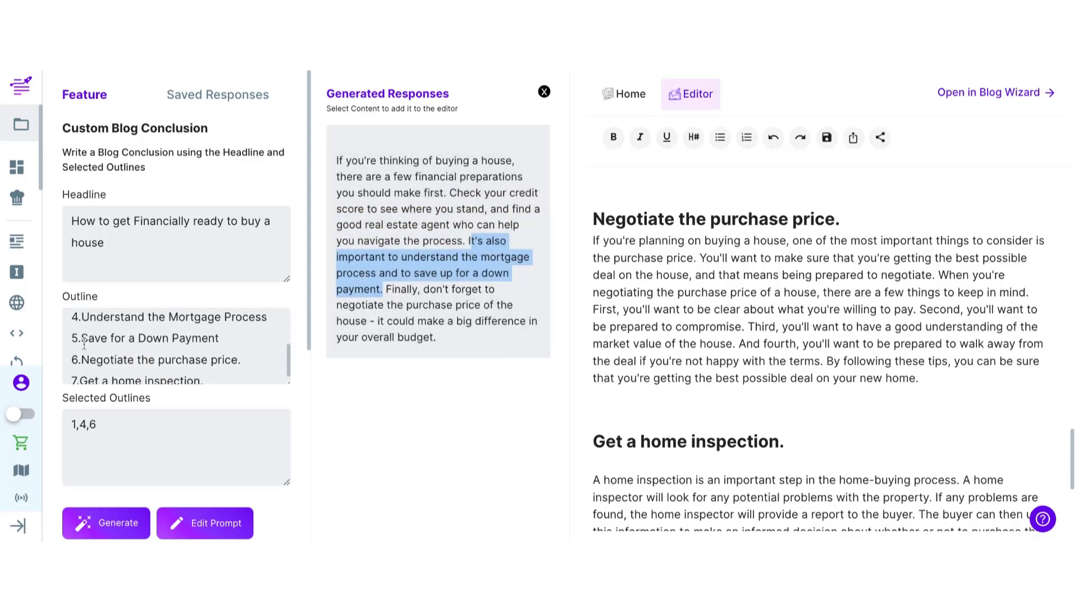
drag(83, 324, 213, 310)
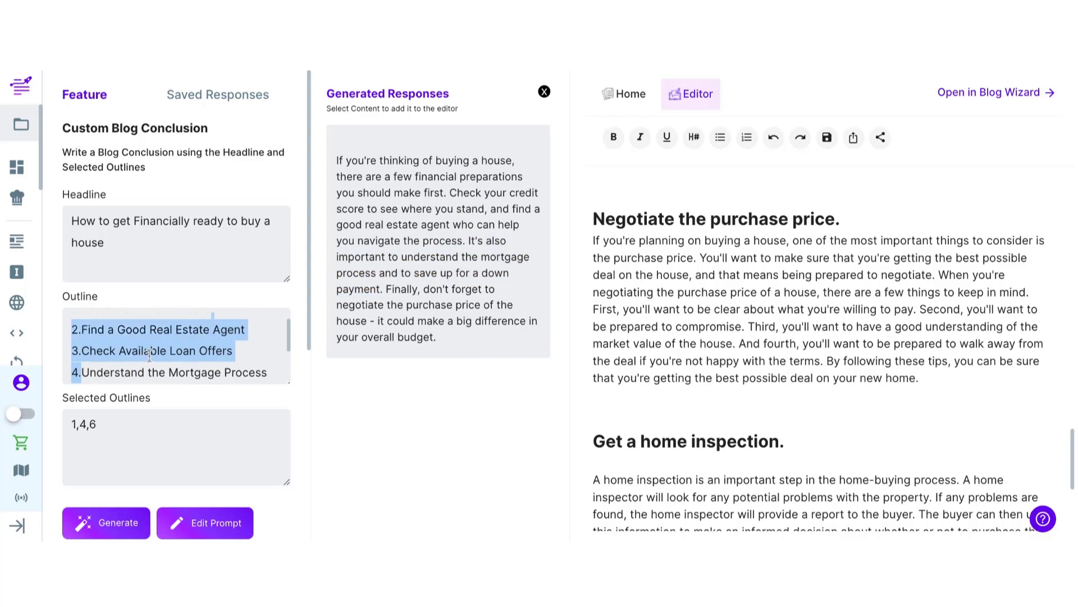
click(150, 355)
scroll(112, 352, down, 2)
click(90, 352)
mouse_move(474, 313)
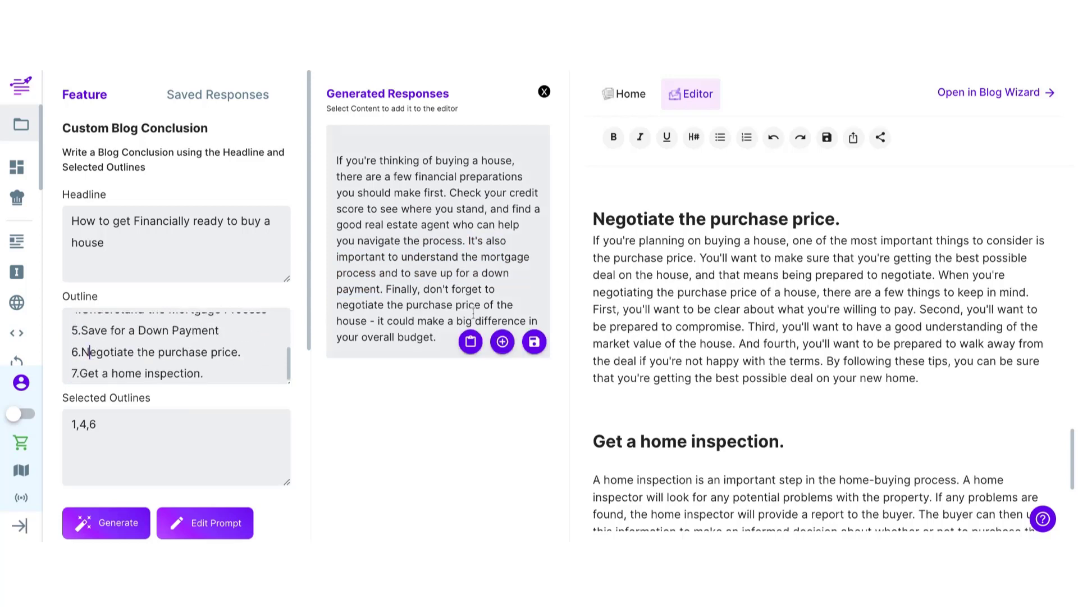
click(392, 289)
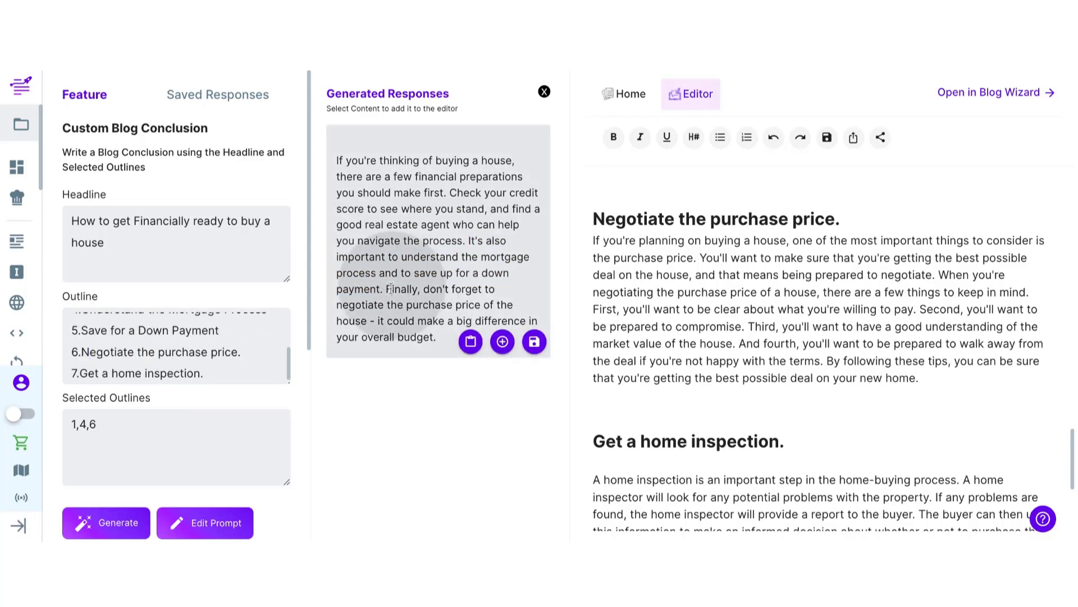
drag(391, 289, 433, 377)
click(499, 264)
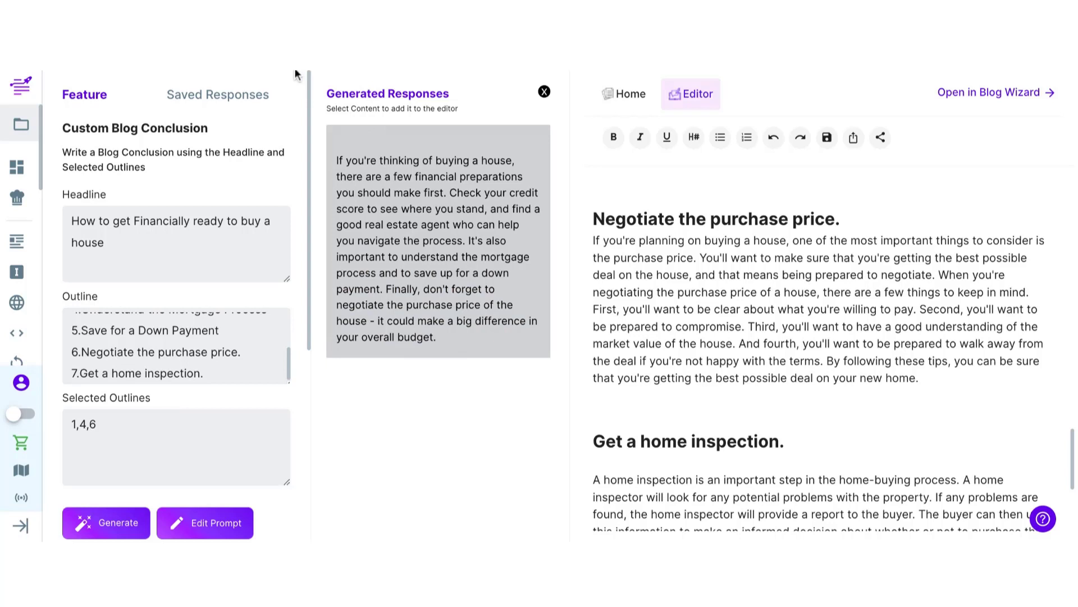
Finish the description with 'ing to the Context Provided' and paste the rephrasing instructions as the prompt
mouse_move(498, 264)
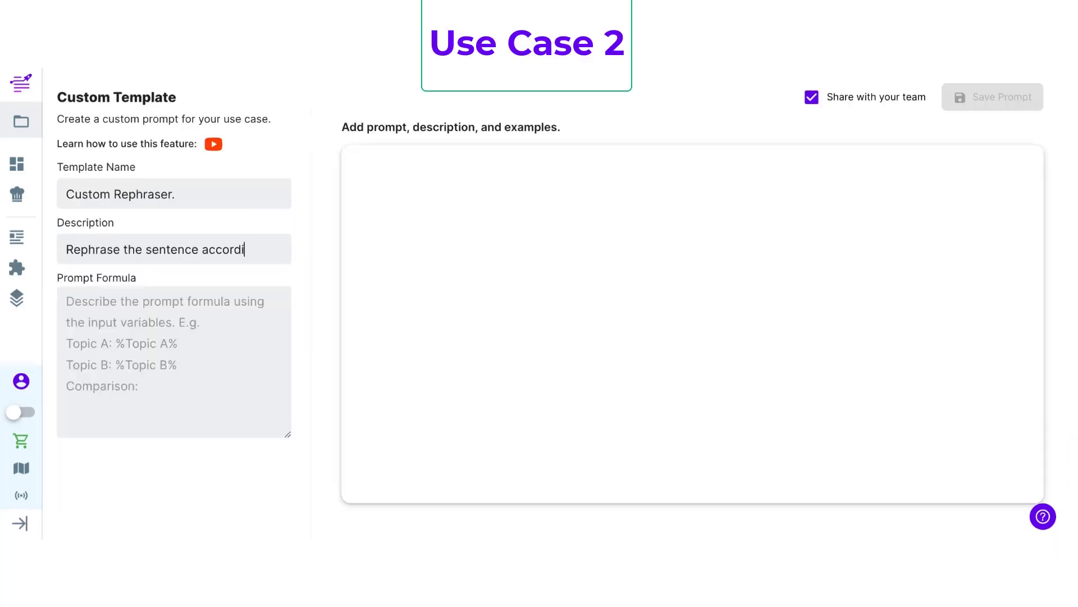
text(ing to the Context)
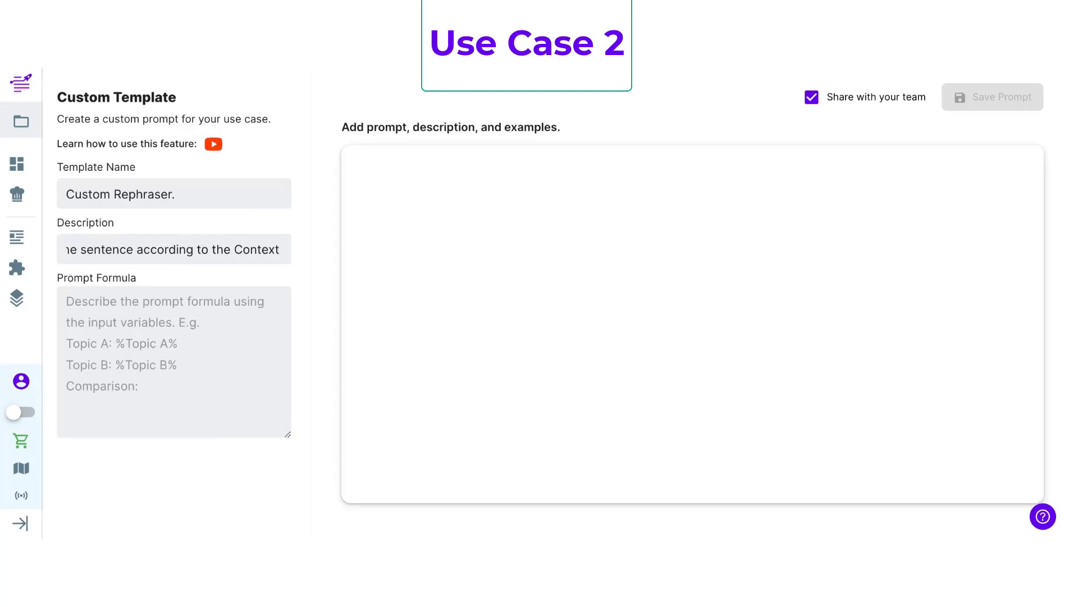
text( Provided)
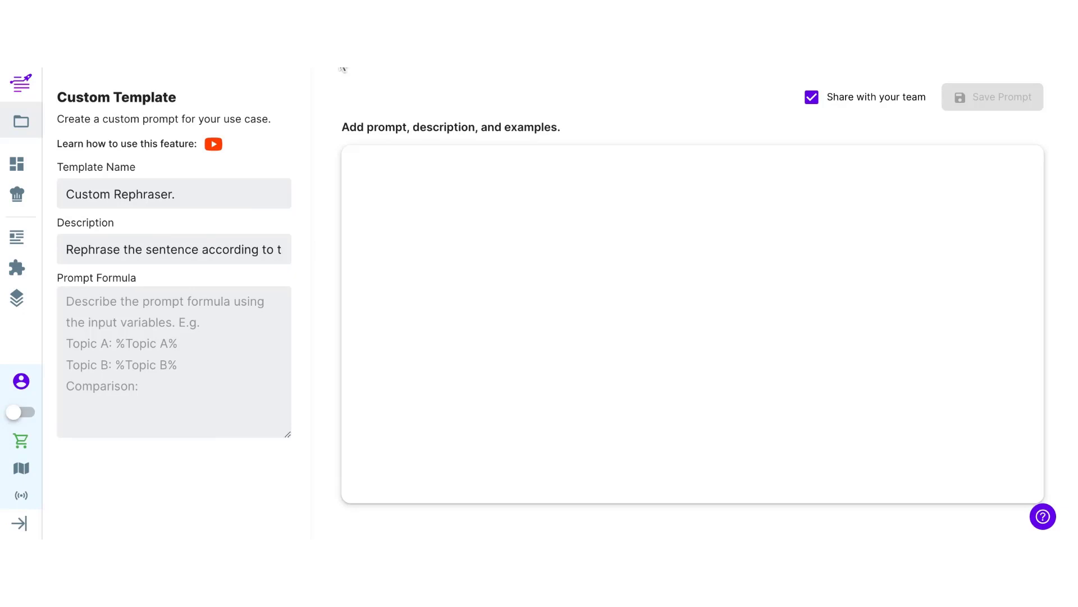
click(375, 170)
text(Rephrase the statement extracting relevant information from the Premise. Do not change the structure of the Statement, just adjust factual information to the one presented in the Premise.:)
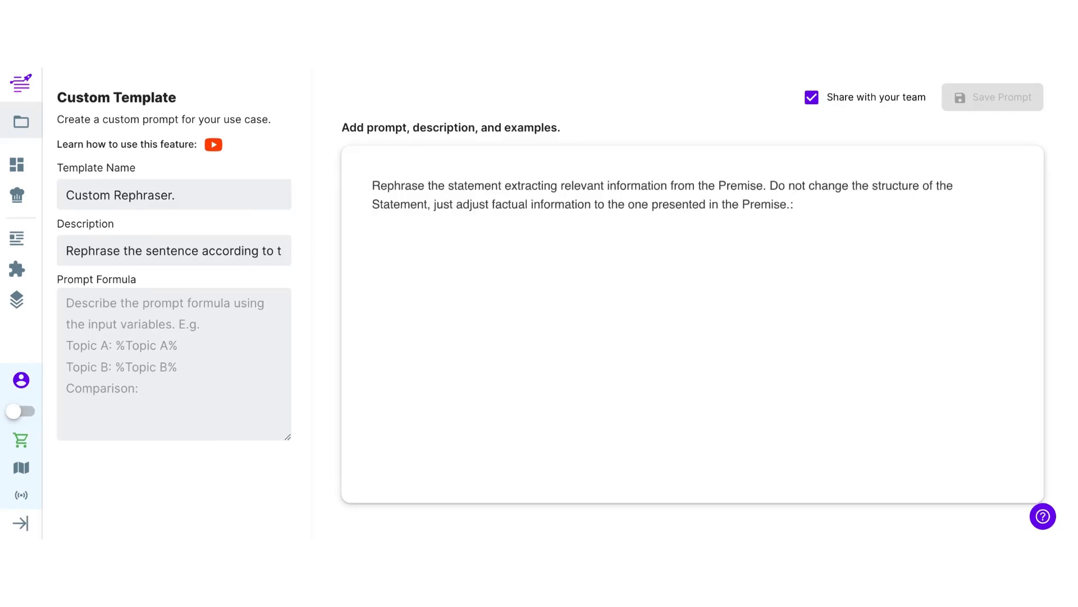
Write the formula lines 'Premise: %Premise%' and 'Statement: %Statement%'
click(144, 310)
text(Premise)
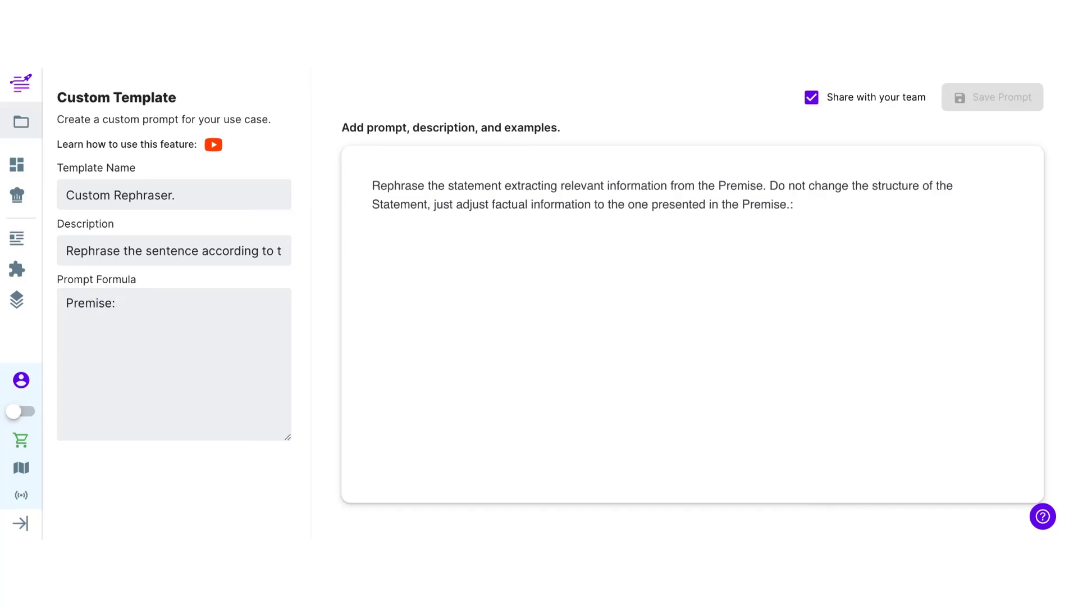
text(: %Premise% )
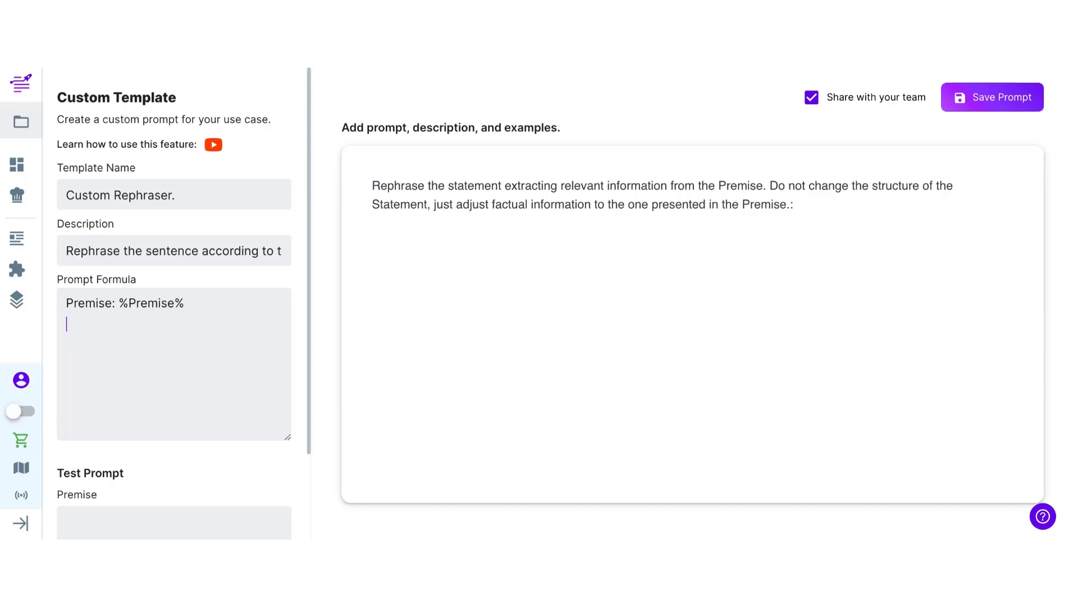
text(Stat)
double_click(161, 251)
text(Statement)
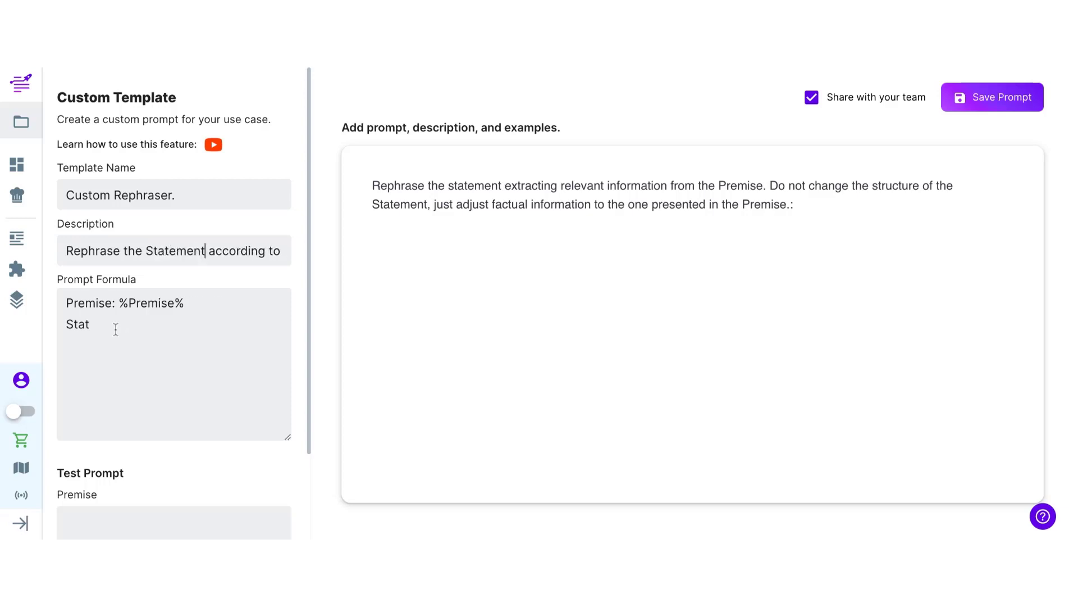
text(ement: %Statement%)
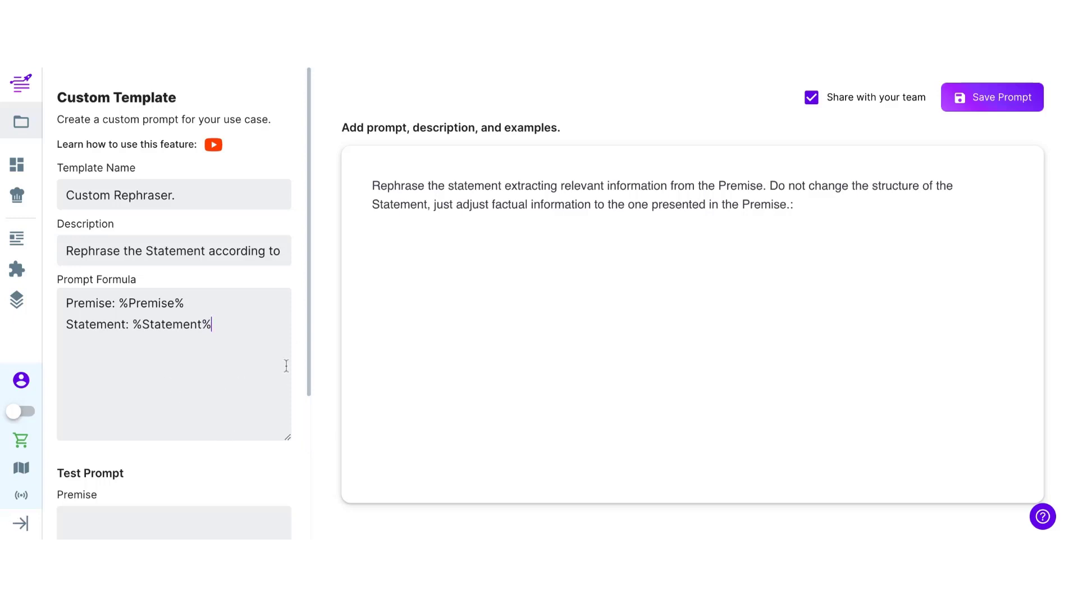
Paste the Pico del Teide premise and the volcano statement into the test boxes
scroll(284, 361, down, 3)
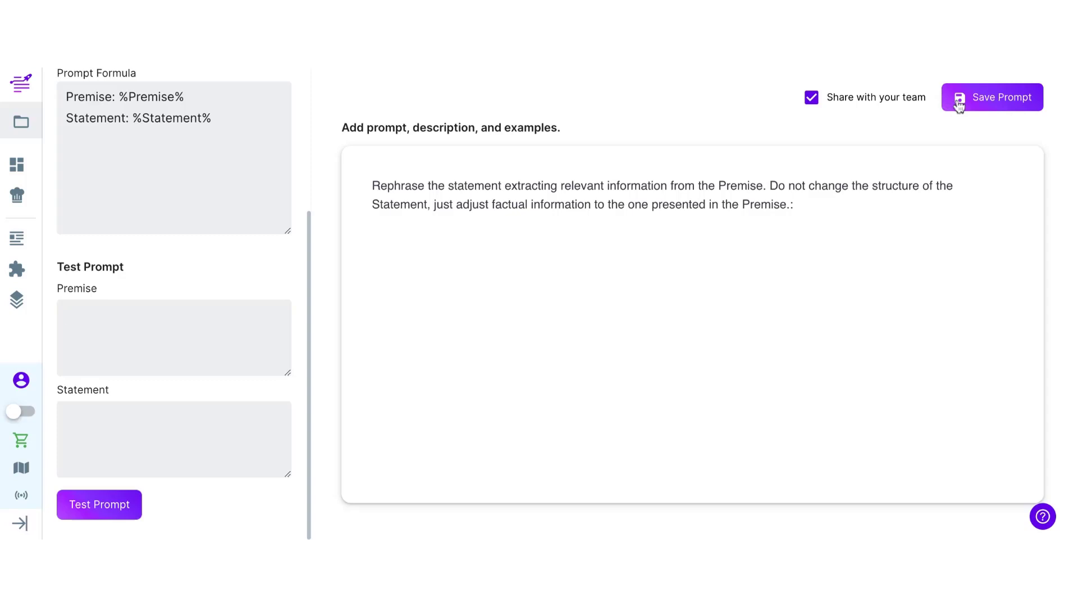
click(84, 310)
key(ctrl+v)
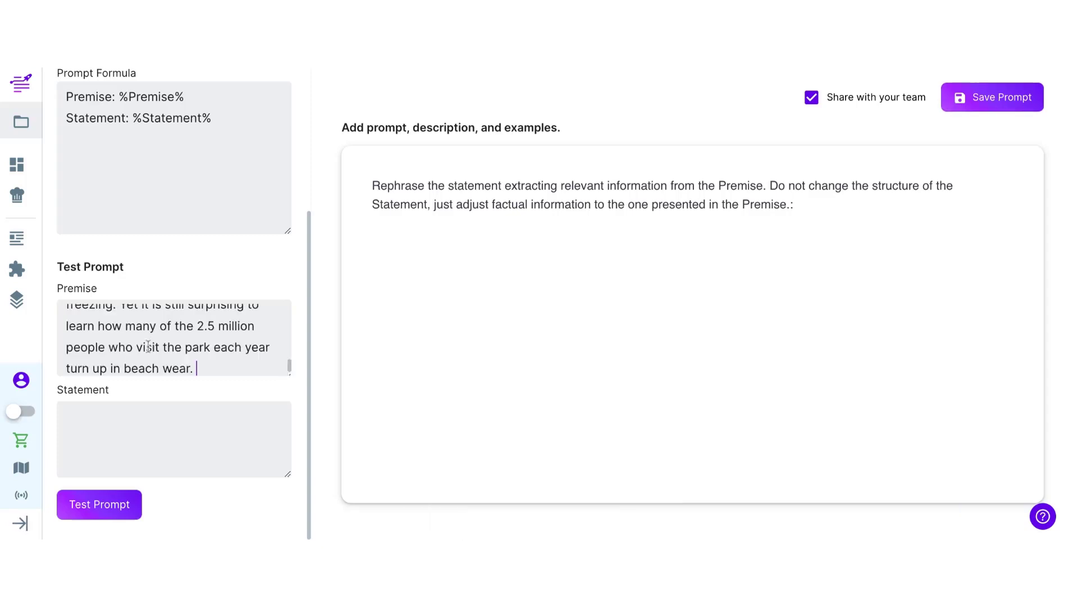
scroll(150, 350, up, 10)
scroll(149, 349, down, 10)
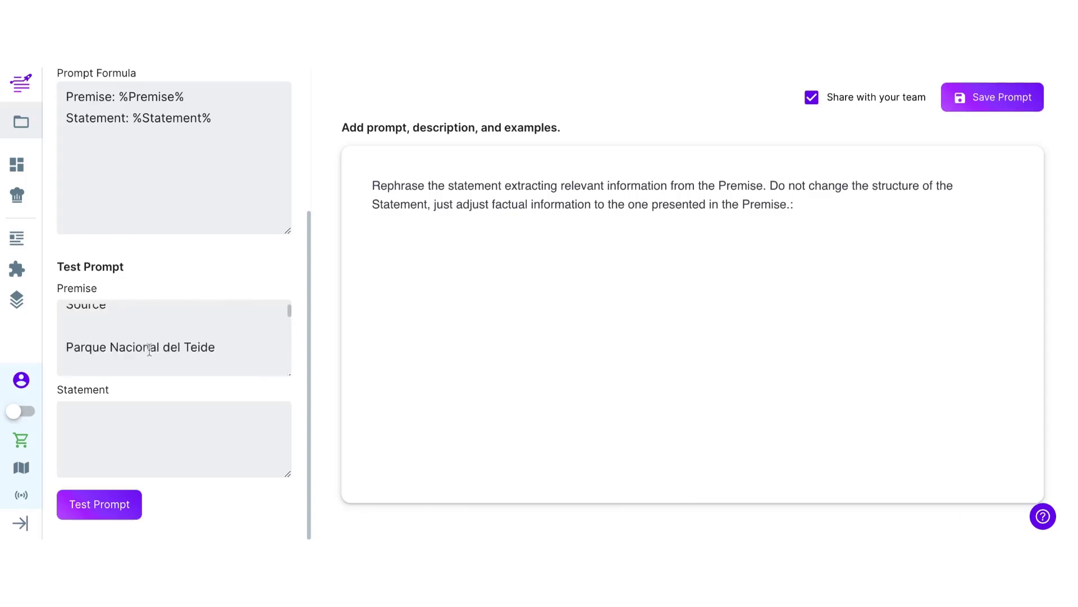
click(167, 421)
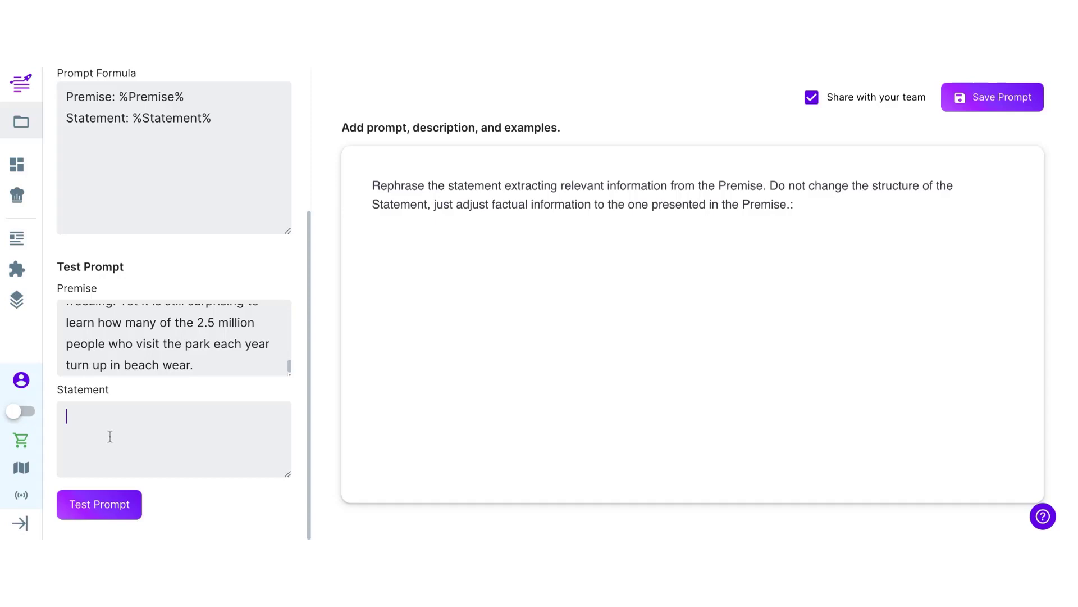
key(ctrl+v)
Change 180 sq km to 150 sq km in the statement and run the test prompt
scroll(140, 444, up, 5)
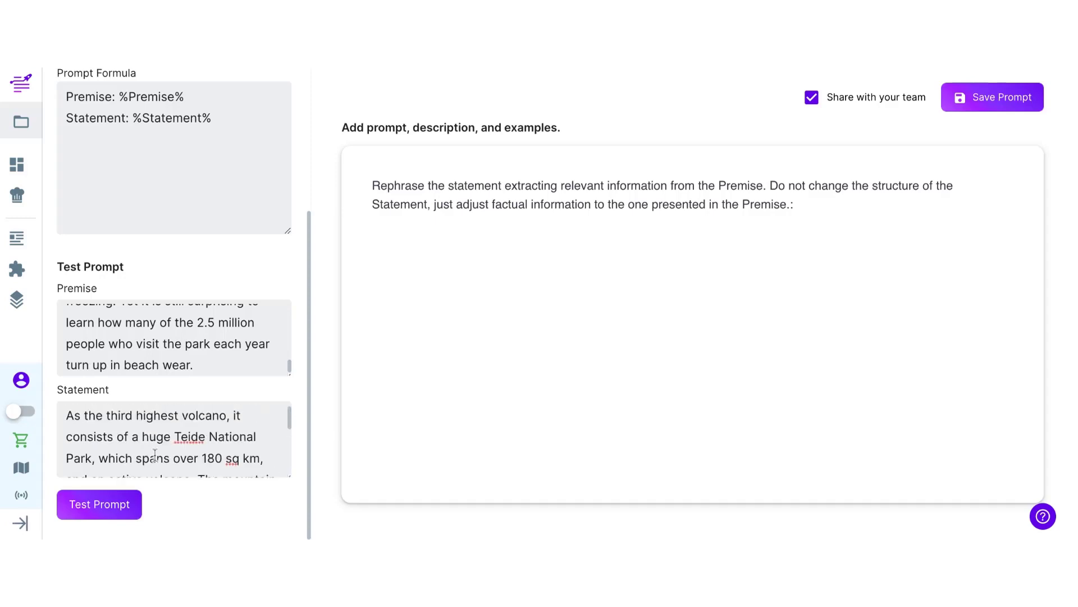
click(207, 457)
key(Delete)
text(5)
scroll(191, 444, down, 5)
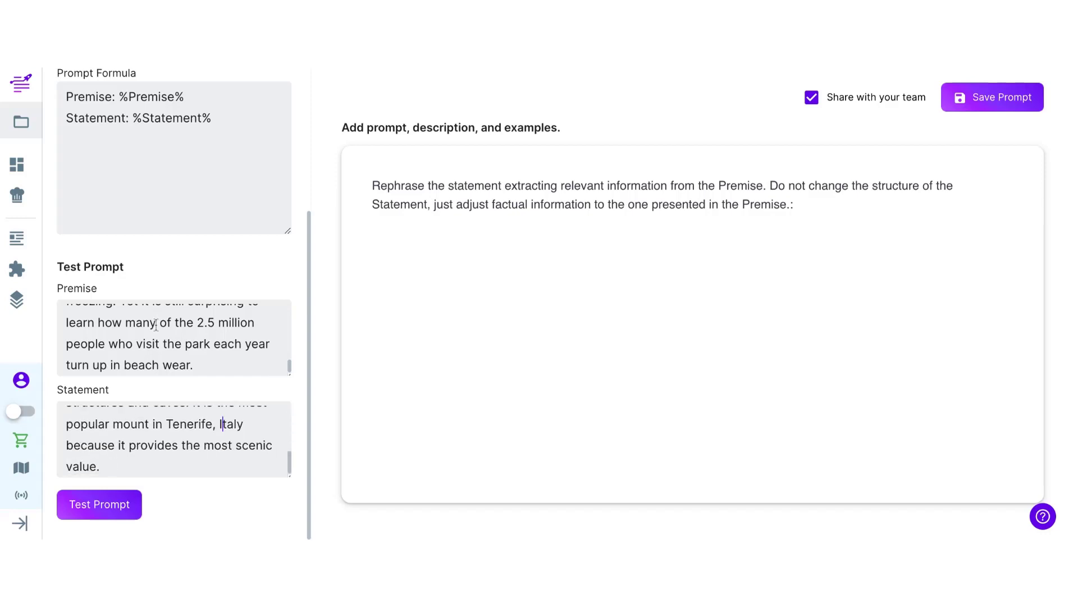
scroll(156, 331, up, 10)
scroll(157, 335, down, 3)
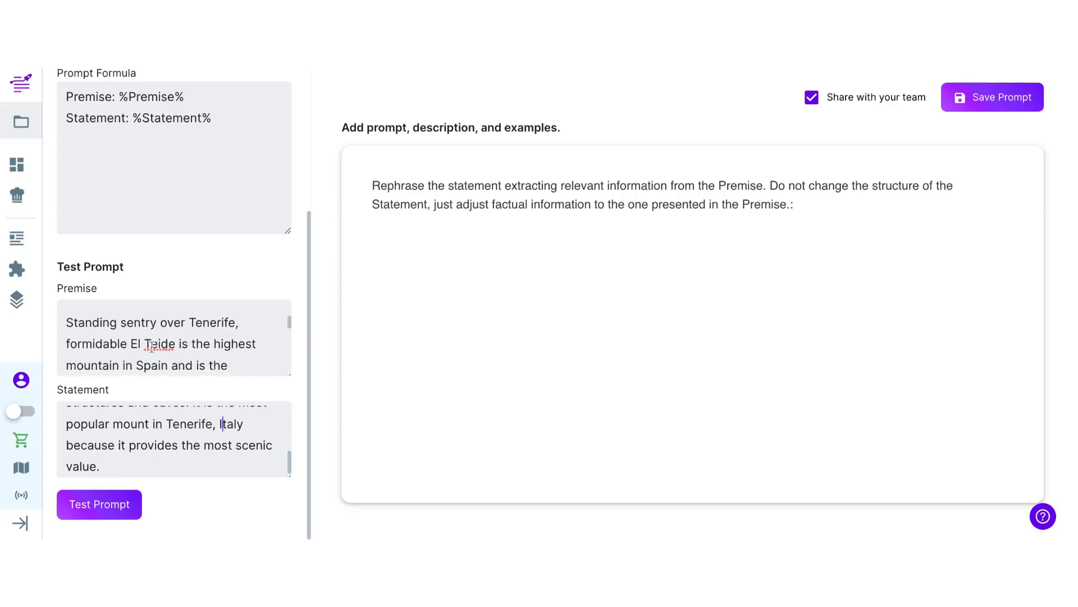
click(150, 344)
scroll(148, 355, down, 5)
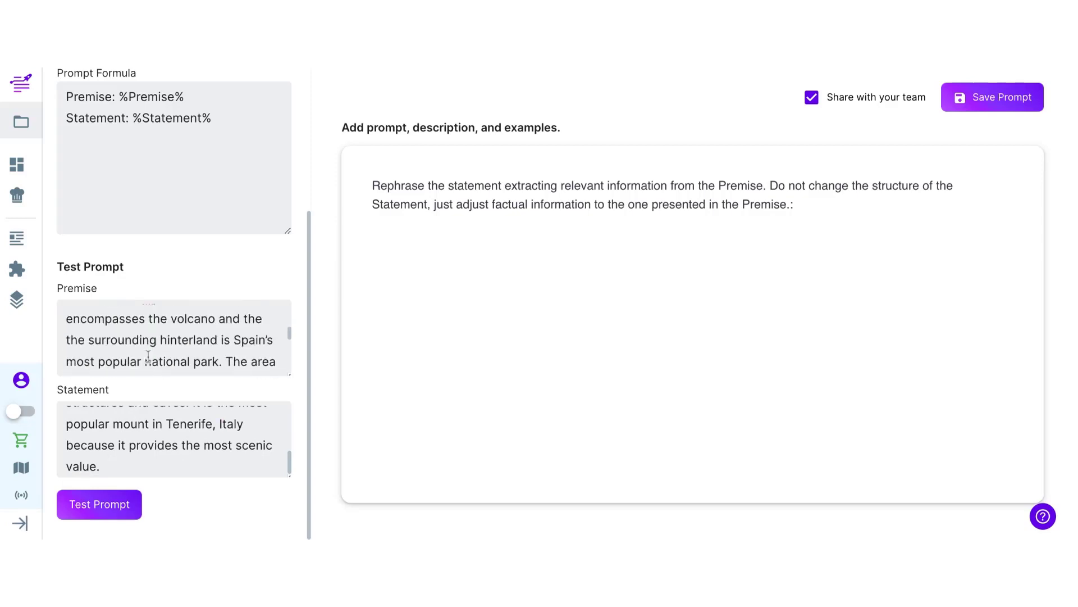
scroll(146, 356, up, 1)
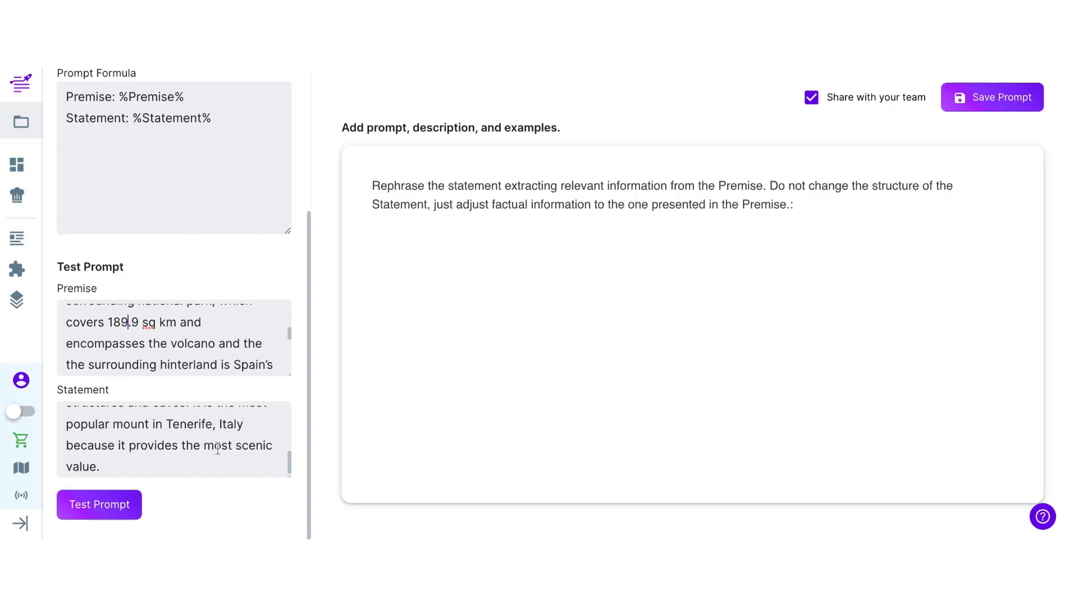
scroll(217, 446, up, 4)
scroll(217, 447, up, 2)
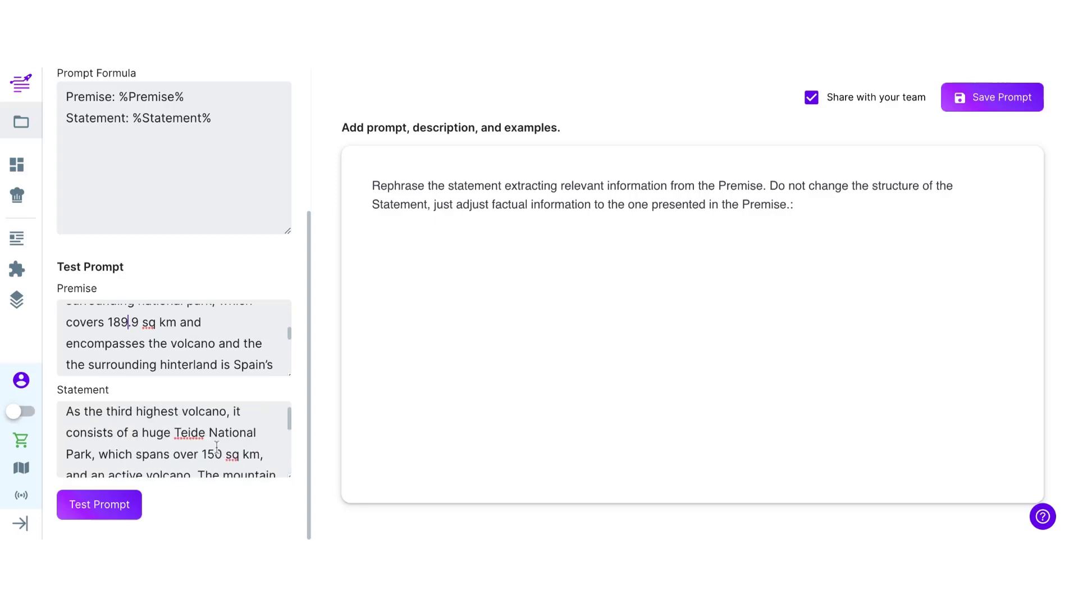
scroll(215, 449, down, 5)
scroll(157, 447, down, 1)
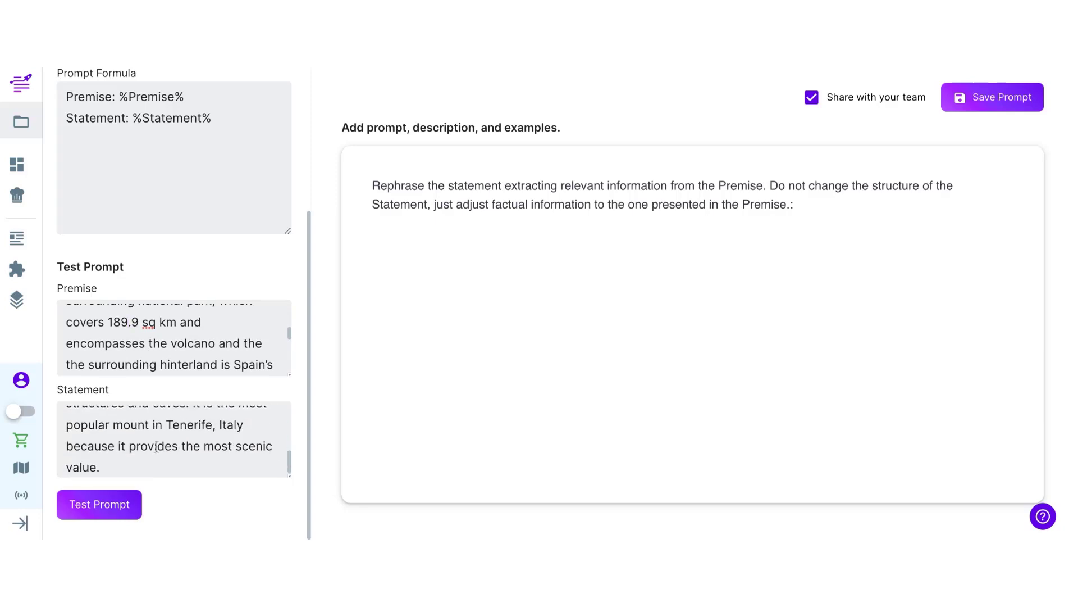
click(118, 515)
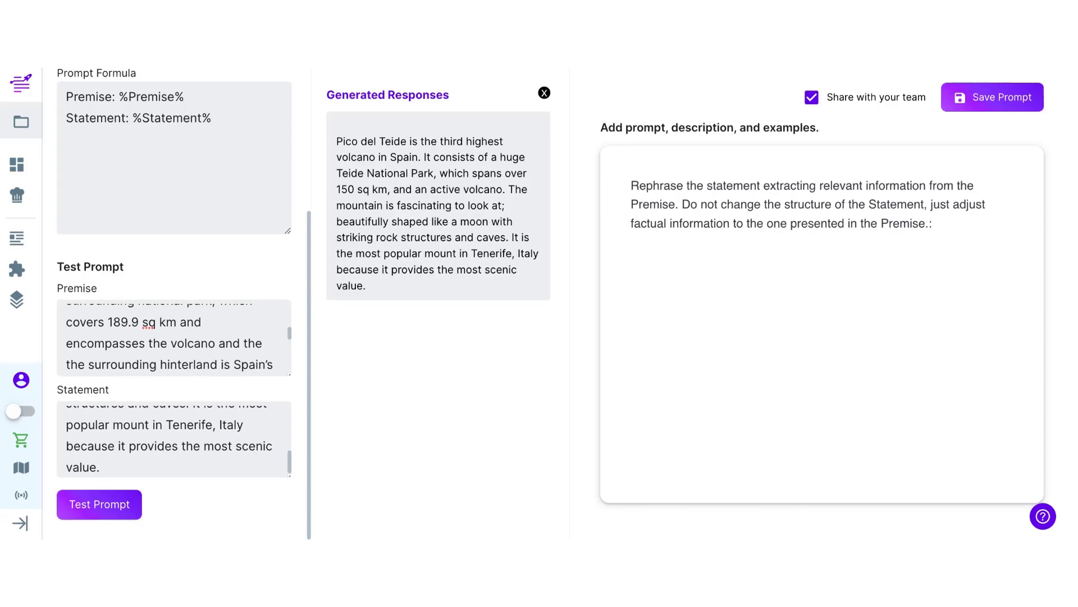
Rerun the test prompt three times, reviewing the generated response in between
click(91, 505)
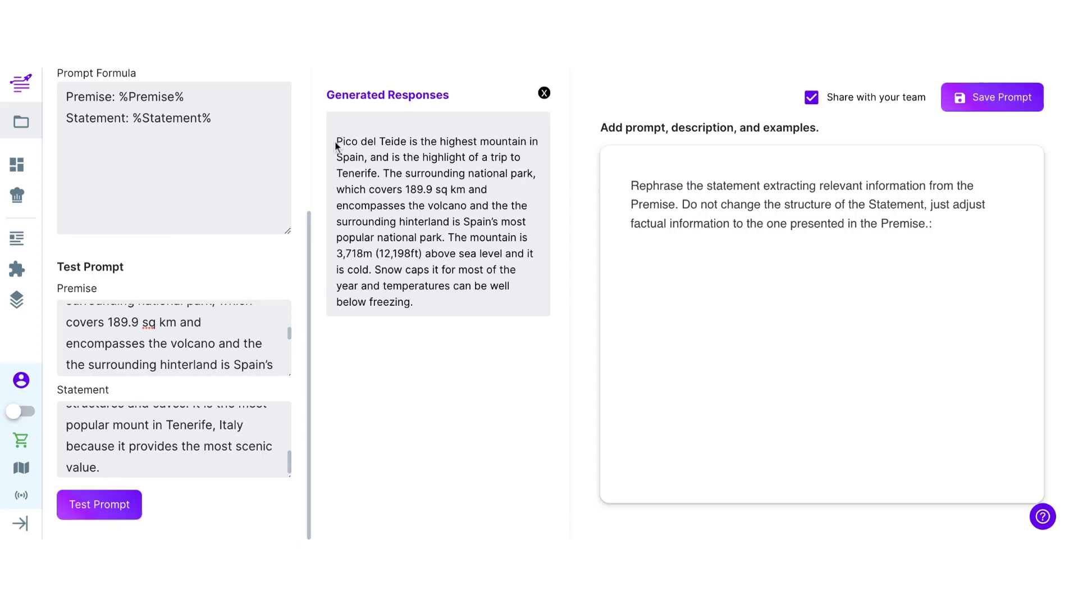
drag(365, 173, 335, 144)
key(shift+Down)
key(shift+Down)
key(shift+Down)
key(shift+Down)
key(shift+Down)
key(shift+Down)
key(shift+Down)
key(shift+Down)
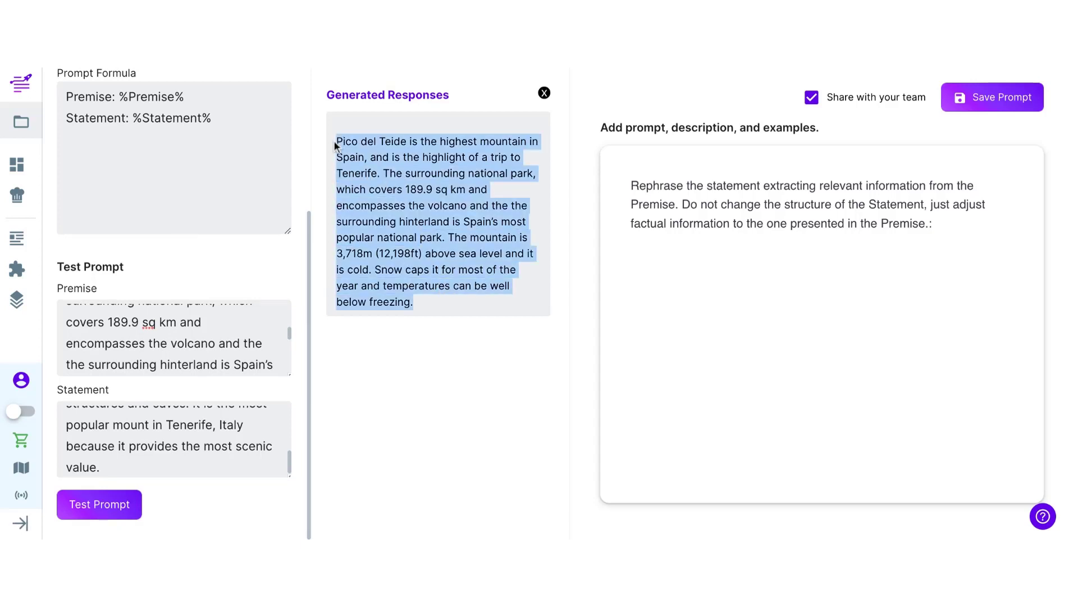
click(336, 145)
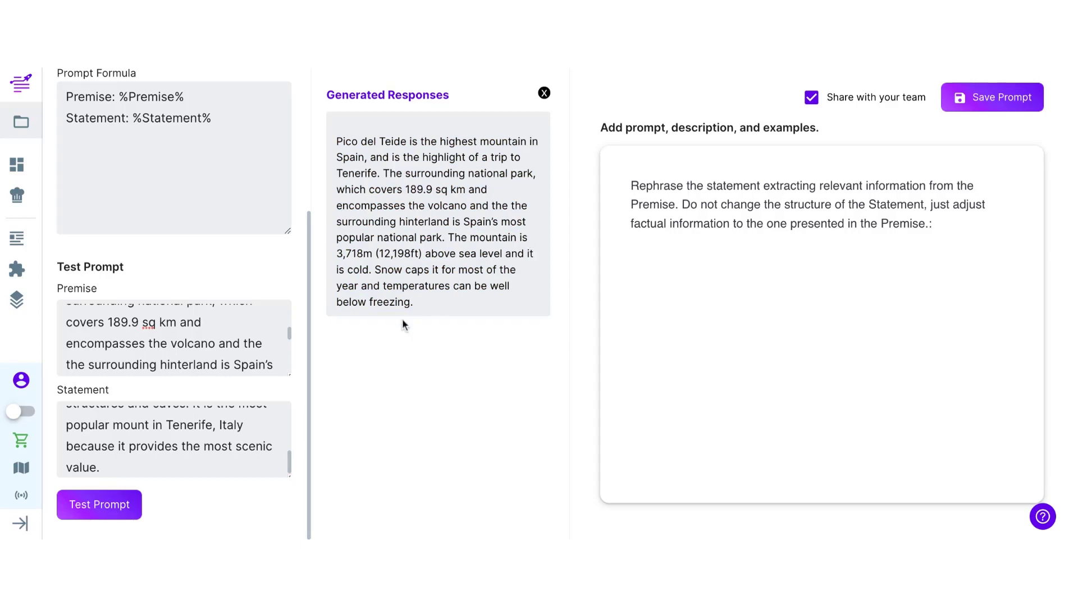
click(111, 509)
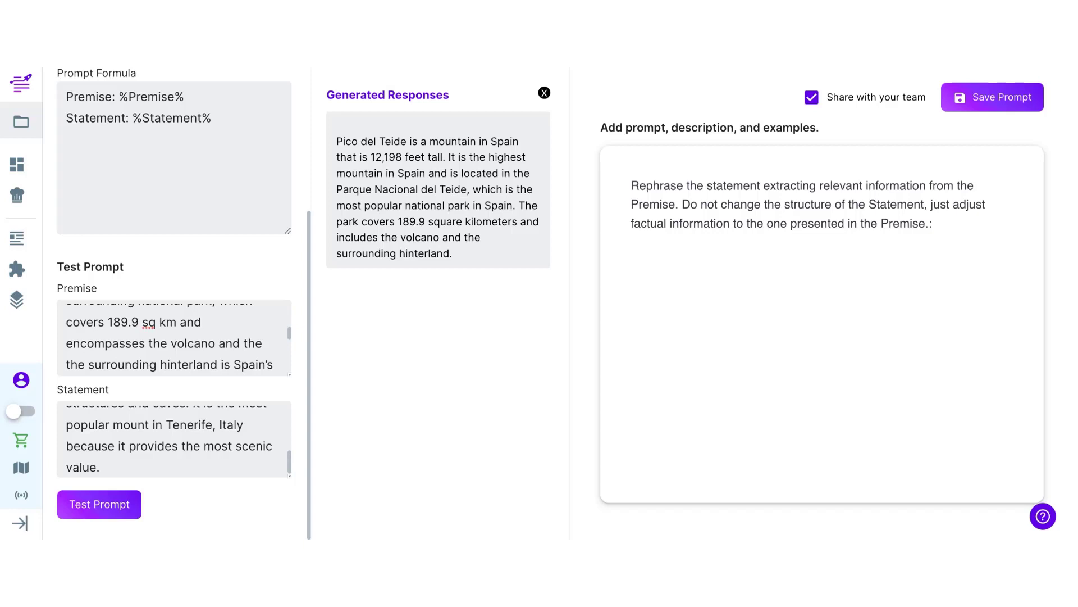
click(99, 504)
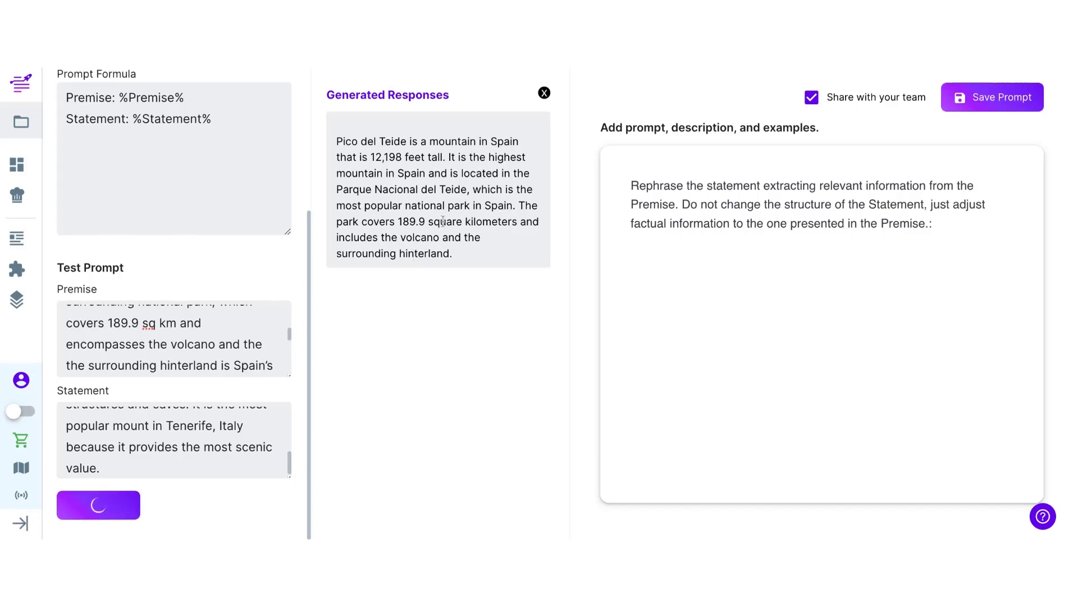